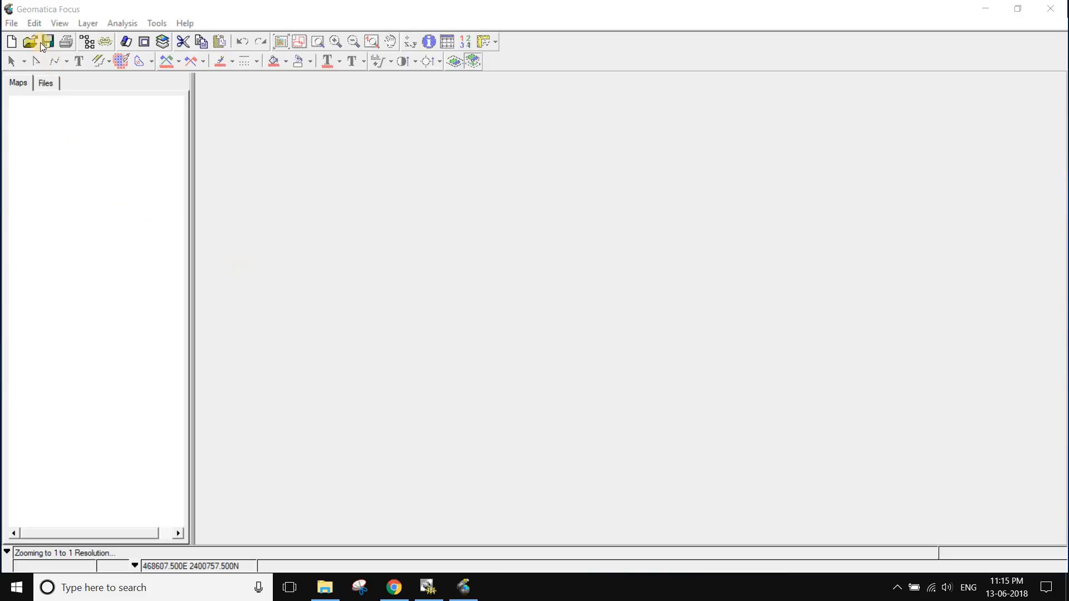
# Open the SUBSET158 image file and show its full extent in the map view
pyautogui.click(30, 41)
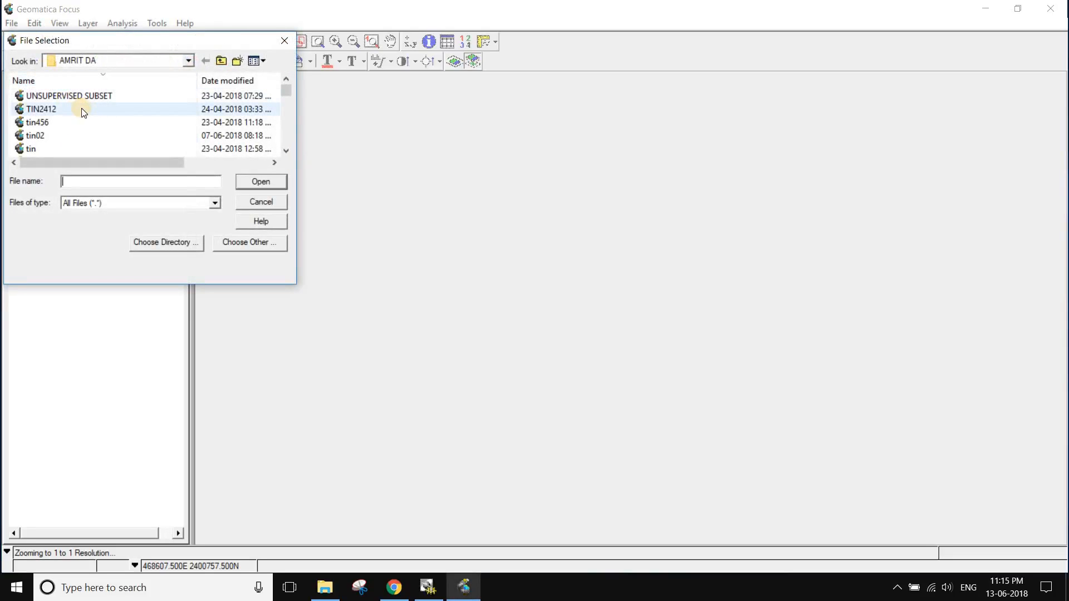
pyautogui.scroll(-2, 82, 112)
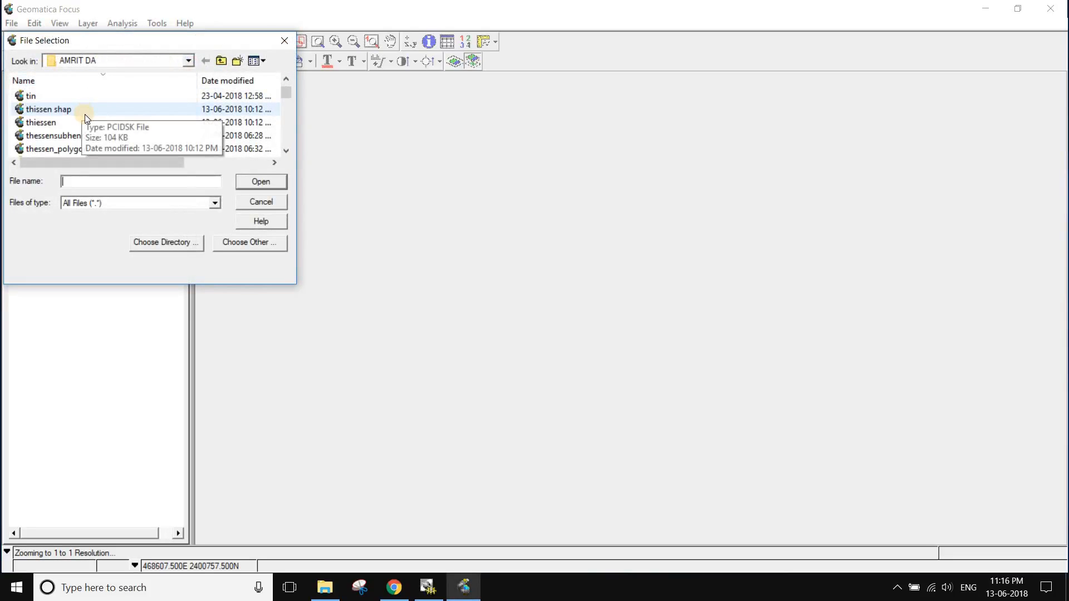
pyautogui.scroll(-5, 89, 126)
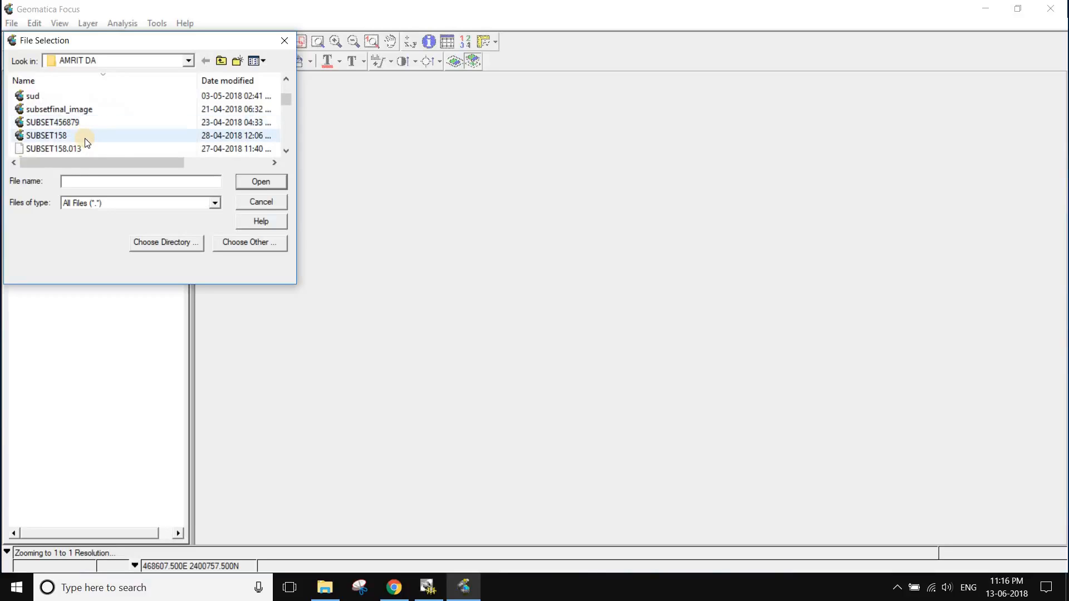
pyautogui.click(85, 138)
pyautogui.click(246, 179)
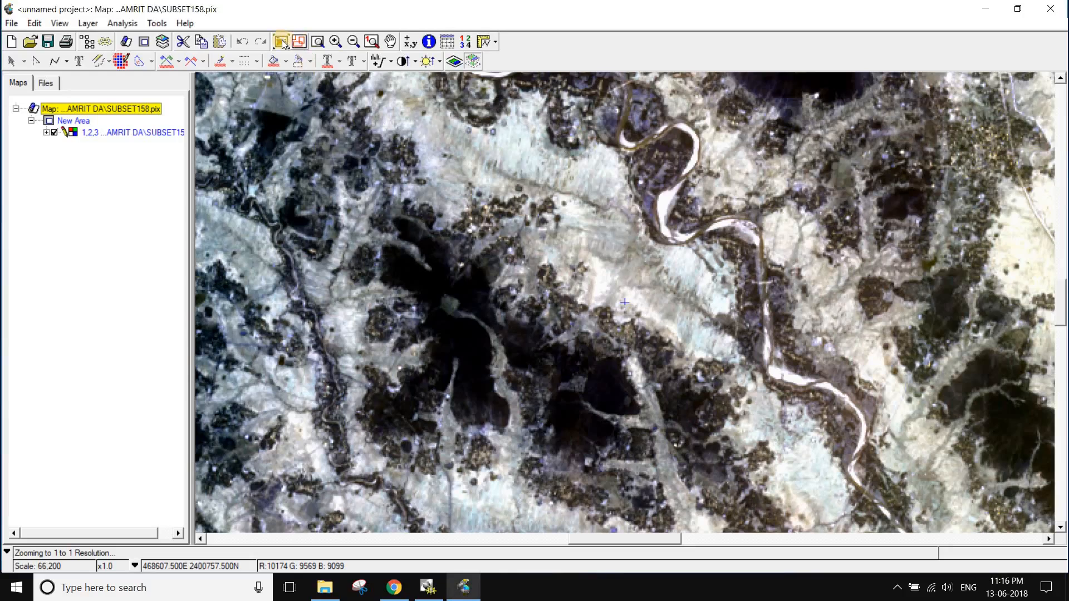
pyautogui.click(282, 43)
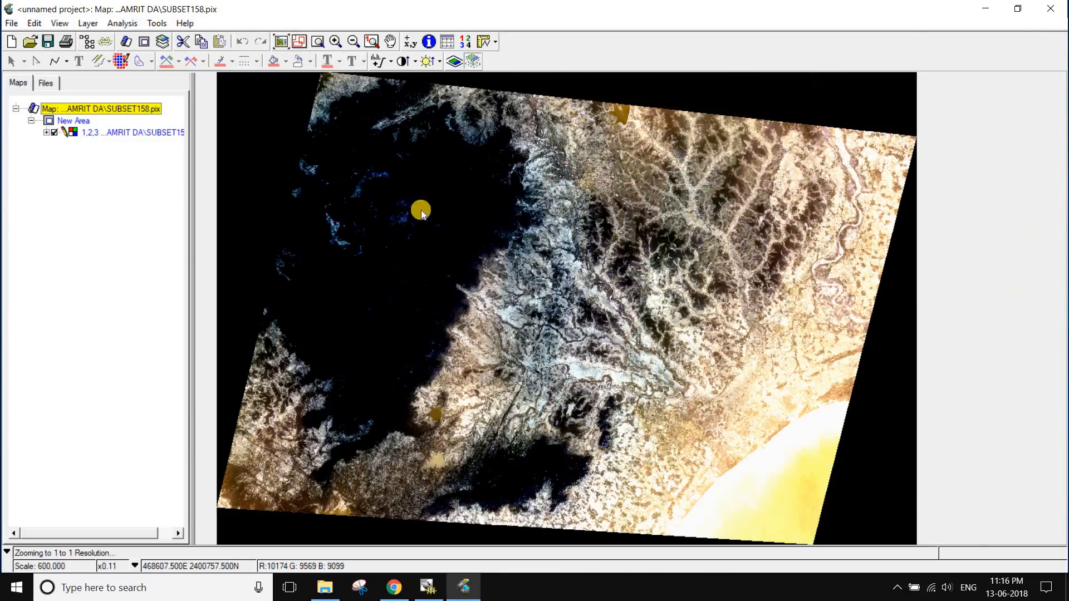
# Map image layers 5, 4 and 3 to red, green and blue, and apply the image enhancement
pyautogui.click(88, 23)
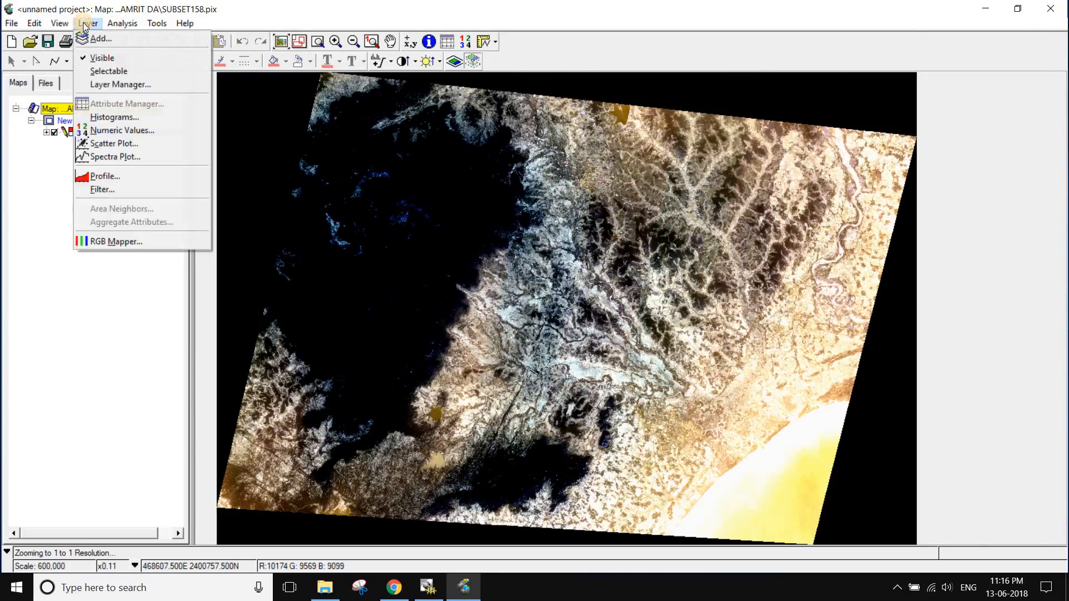
pyautogui.click(116, 241)
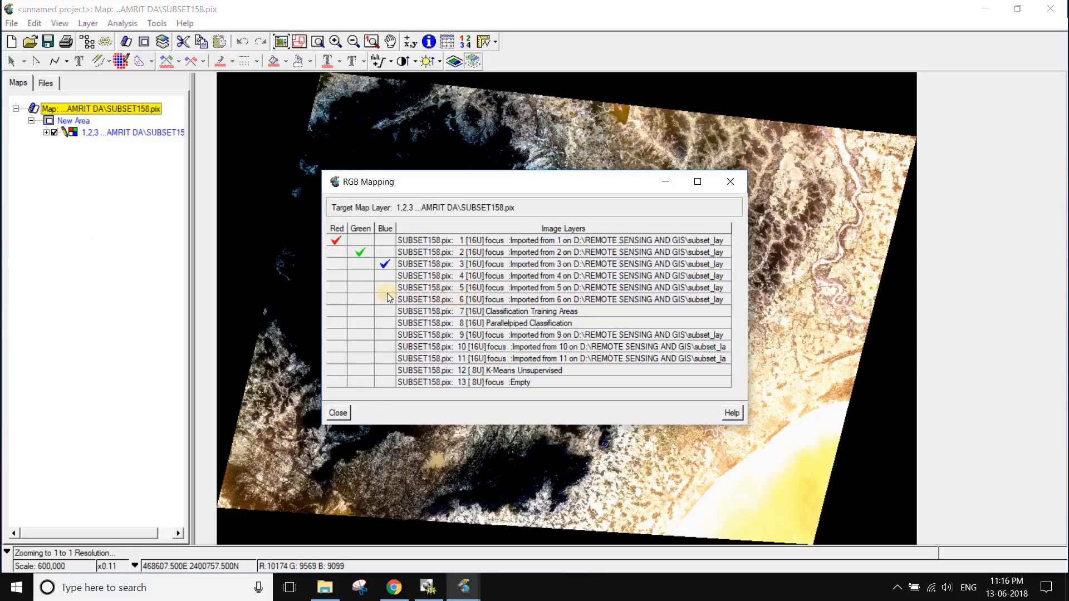
pyautogui.click(342, 287)
pyautogui.click(361, 276)
pyautogui.click(385, 264)
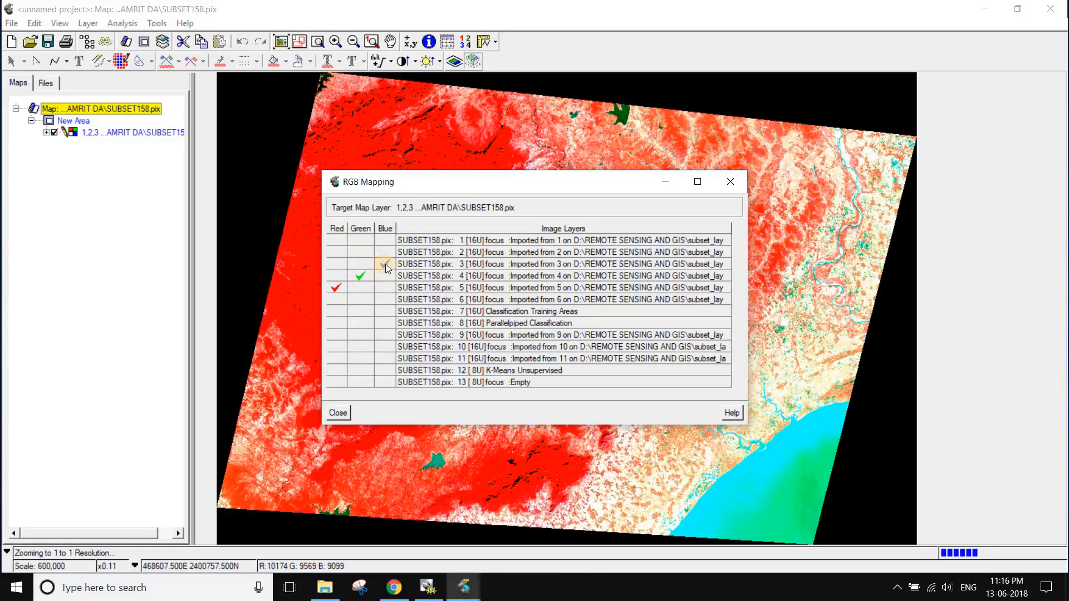
pyautogui.click(339, 413)
pyautogui.click(379, 62)
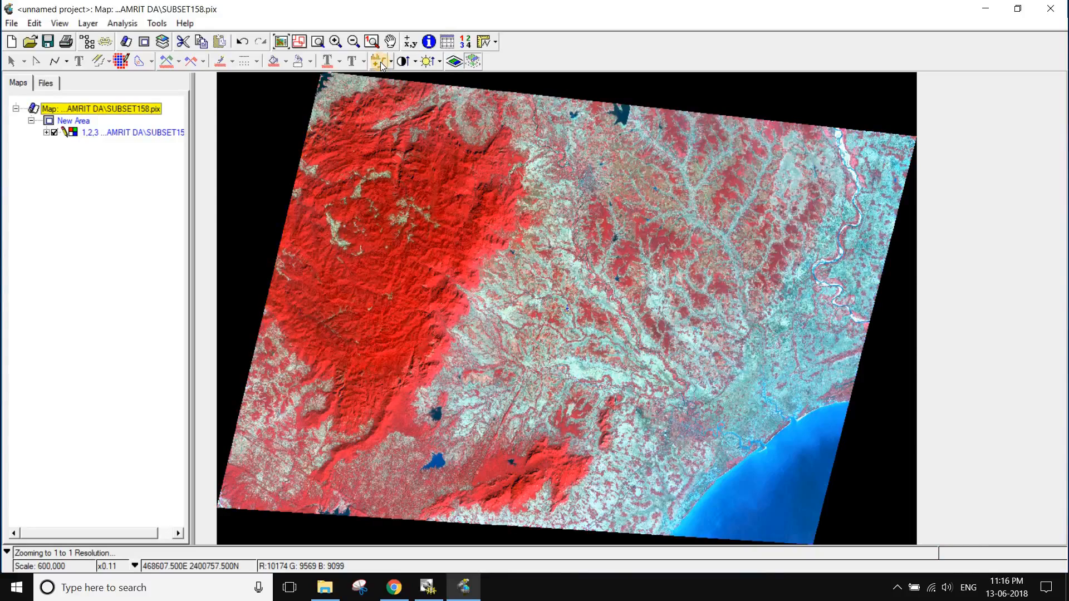
# Start Clipping/Subsetting and load SUBSET158 as the input file
pyautogui.click(159, 24)
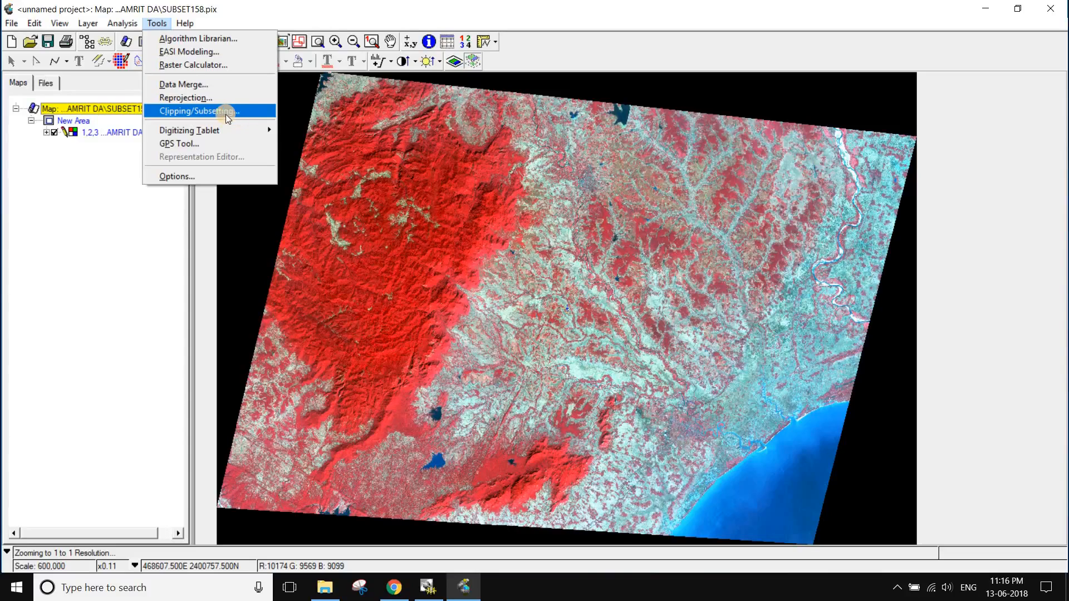
pyautogui.click(243, 107)
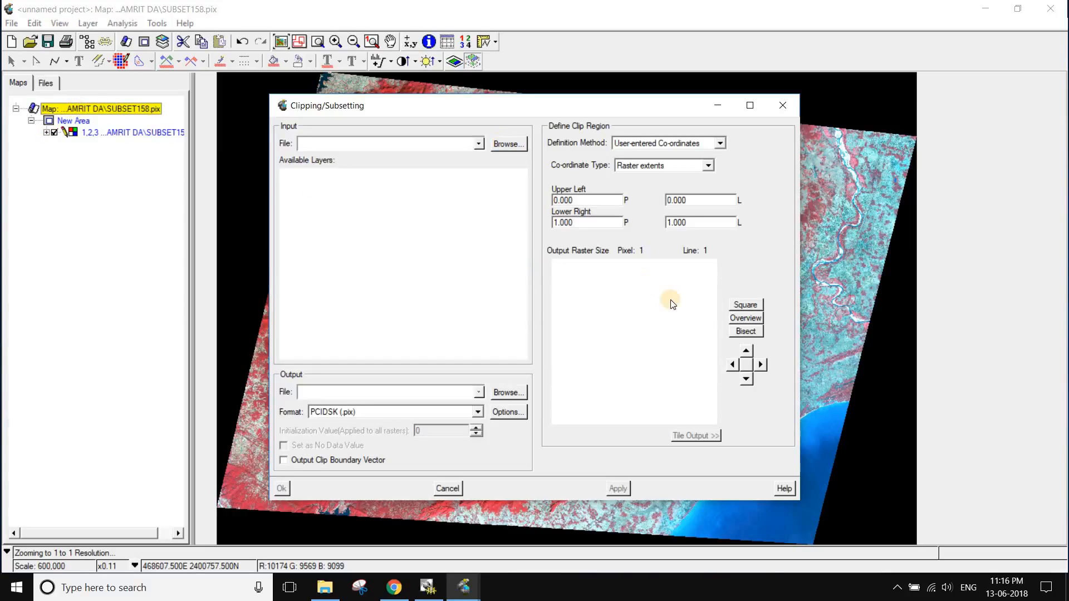
pyautogui.click(502, 143)
pyautogui.scroll(-2, 341, 214)
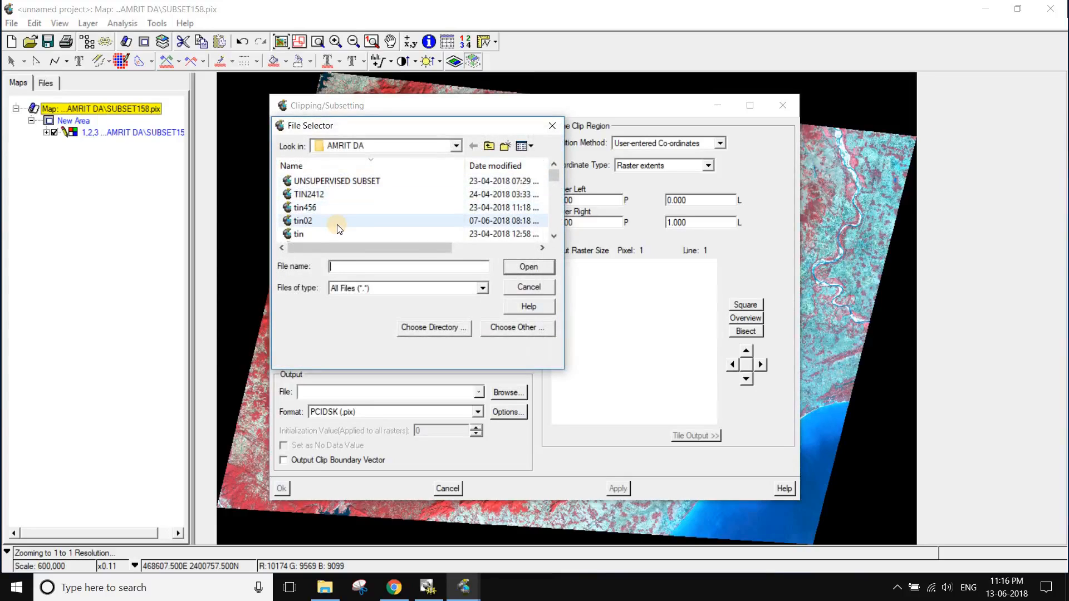
pyautogui.scroll(-5, 337, 224)
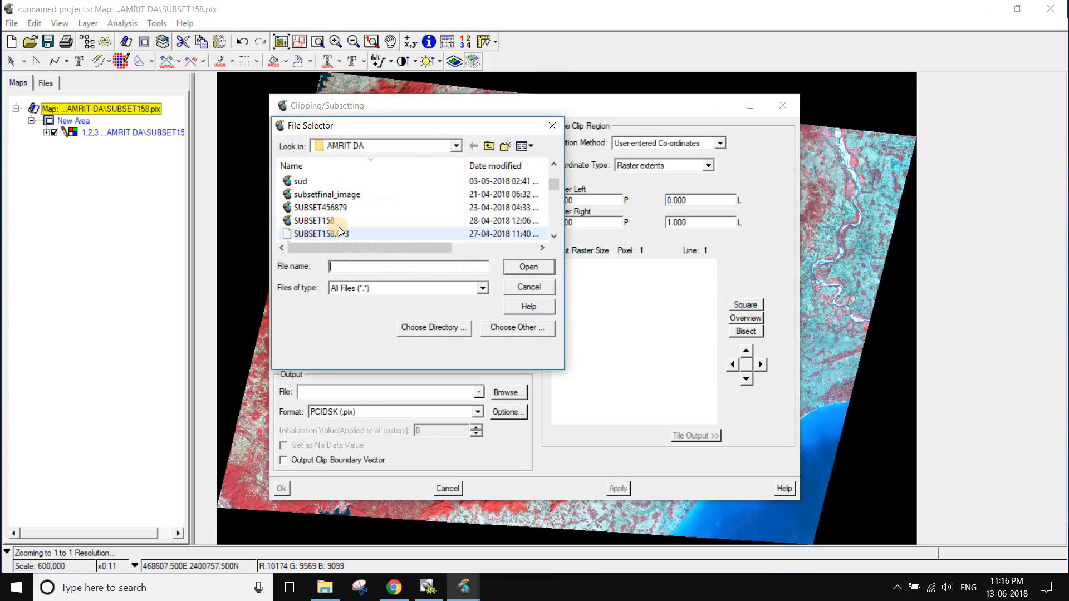
pyautogui.click(339, 222)
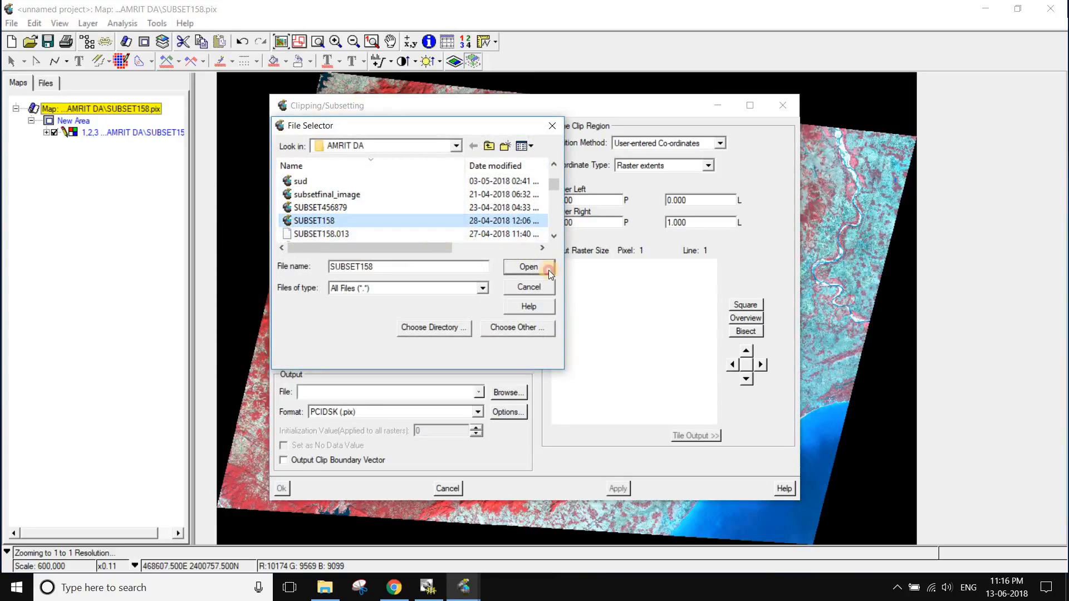
pyautogui.click(535, 267)
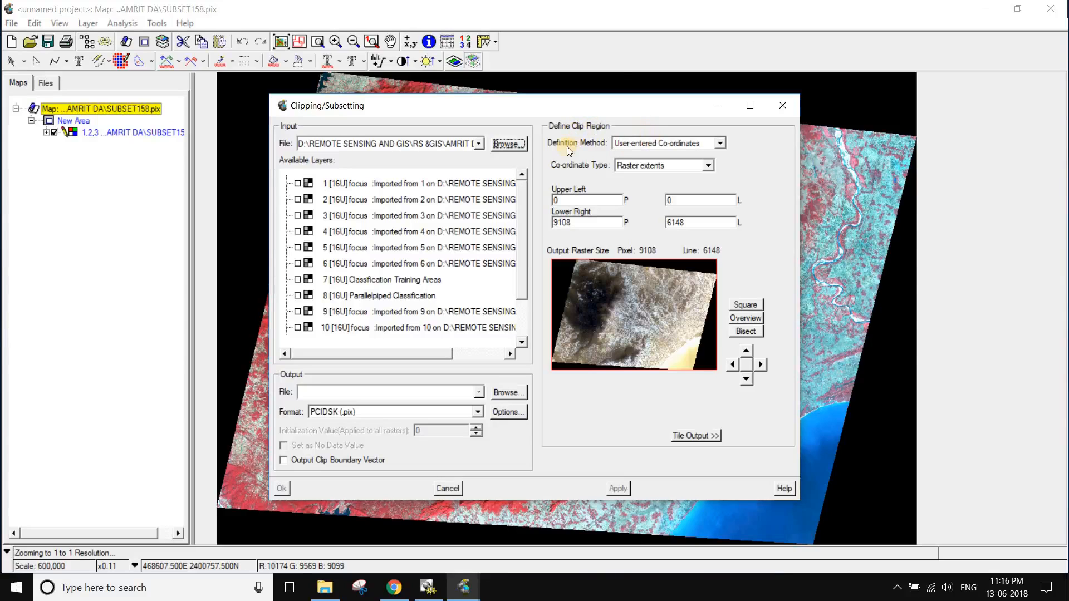
pyautogui.click(688, 149)
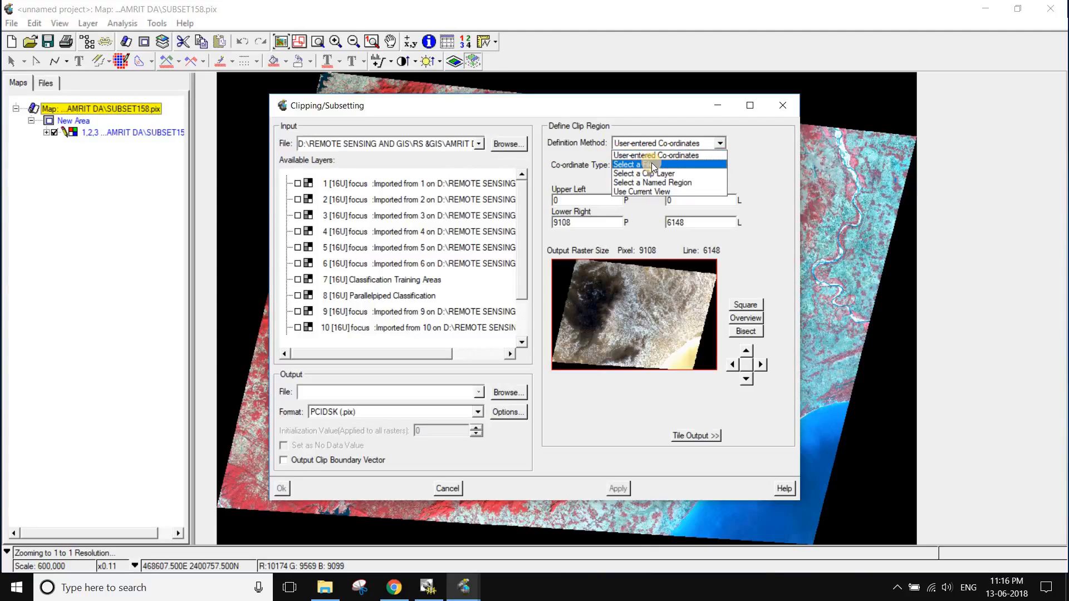
pyautogui.click(681, 190)
pyautogui.click(695, 147)
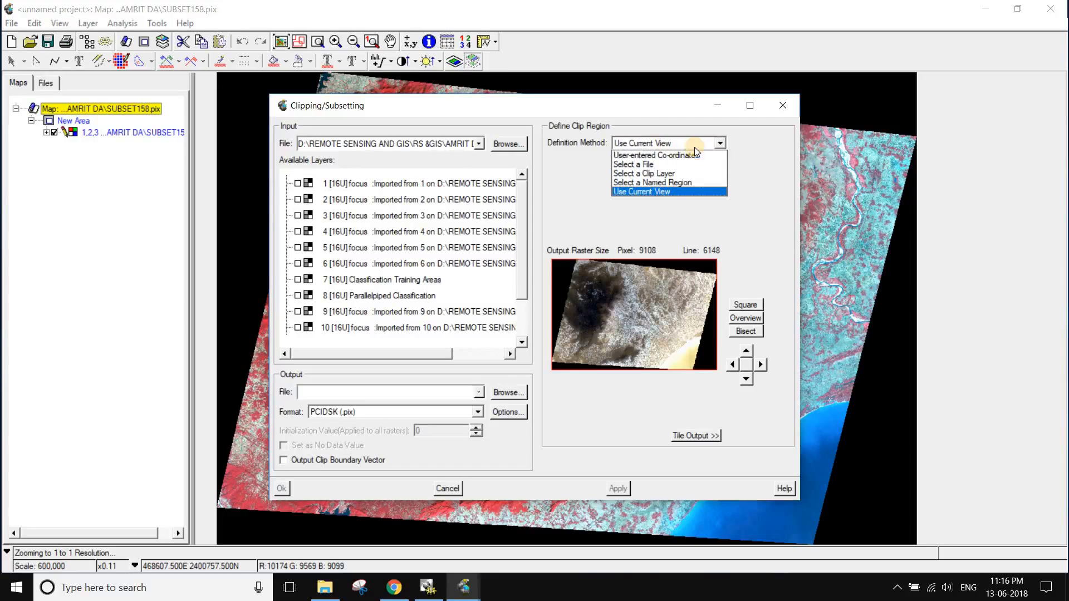
pyautogui.click(650, 160)
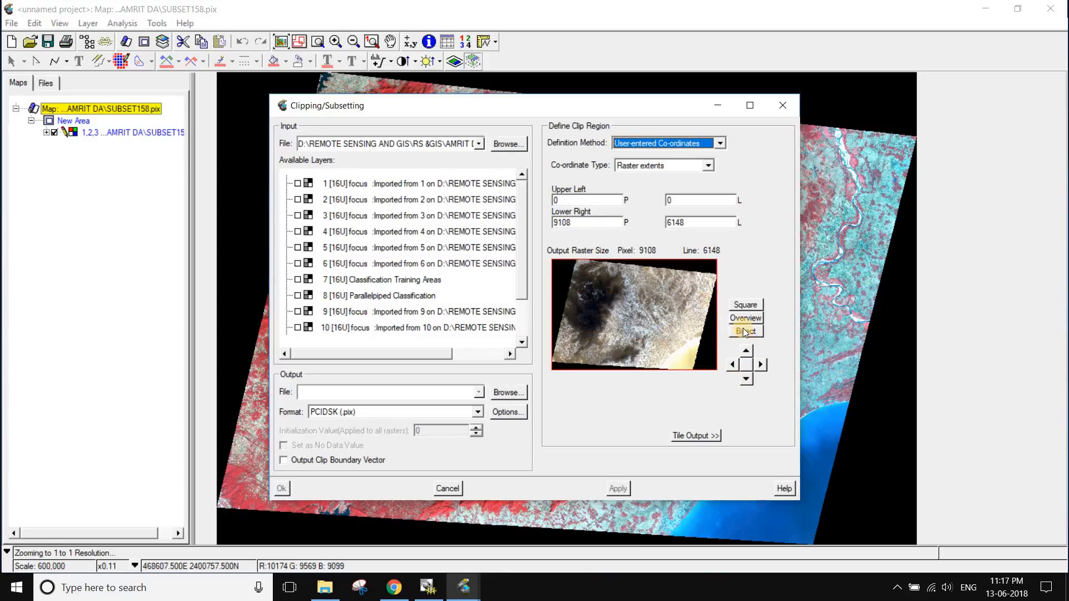
# Bisect the clip region, then move and resize it over the lower-right part of the image to about 3559 pixels by 2615 lines
pyautogui.click(747, 307)
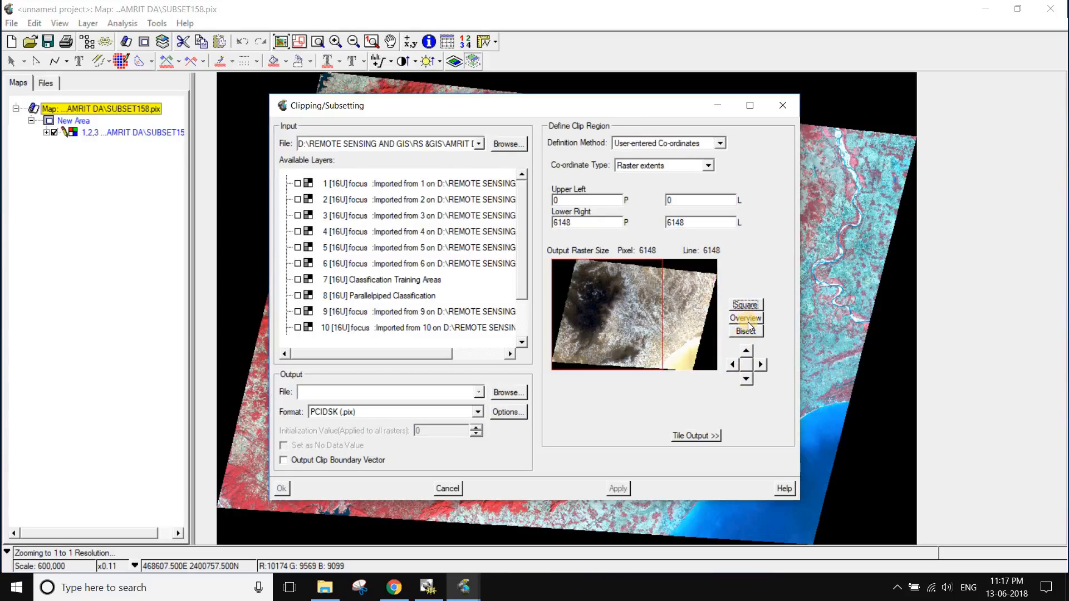
pyautogui.click(749, 321)
pyautogui.click(747, 333)
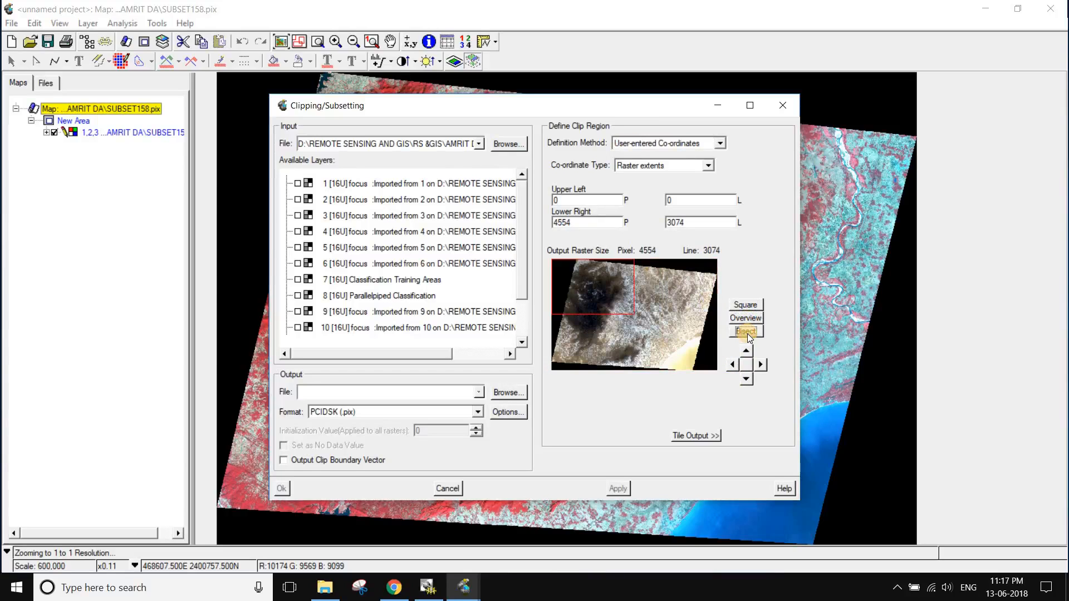
pyautogui.moveTo(592, 294); pyautogui.dragTo(643, 324)
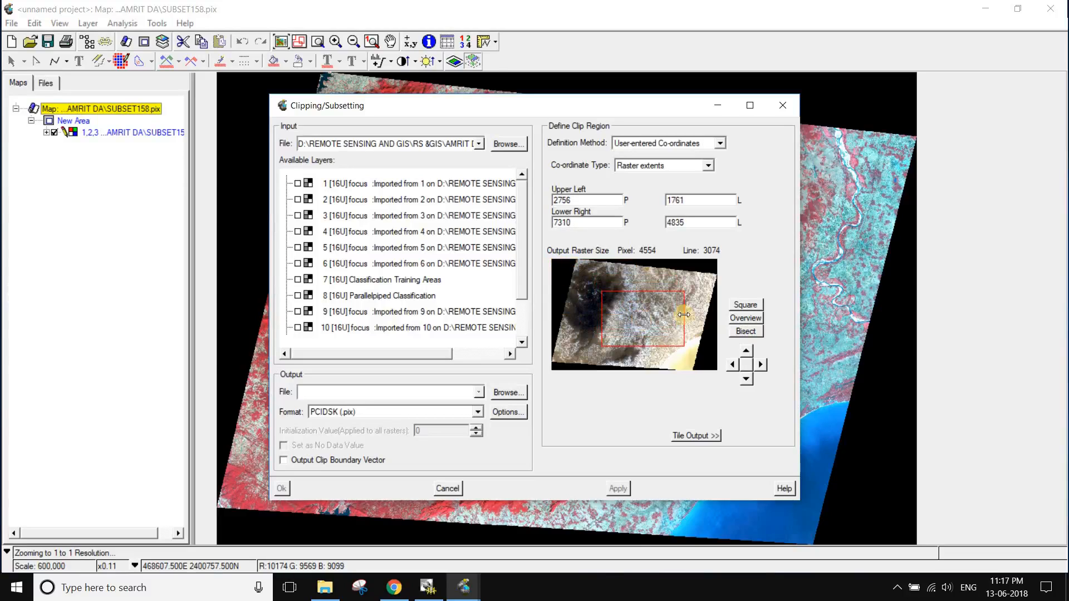
pyautogui.moveTo(589, 295); pyautogui.dragTo(661, 321)
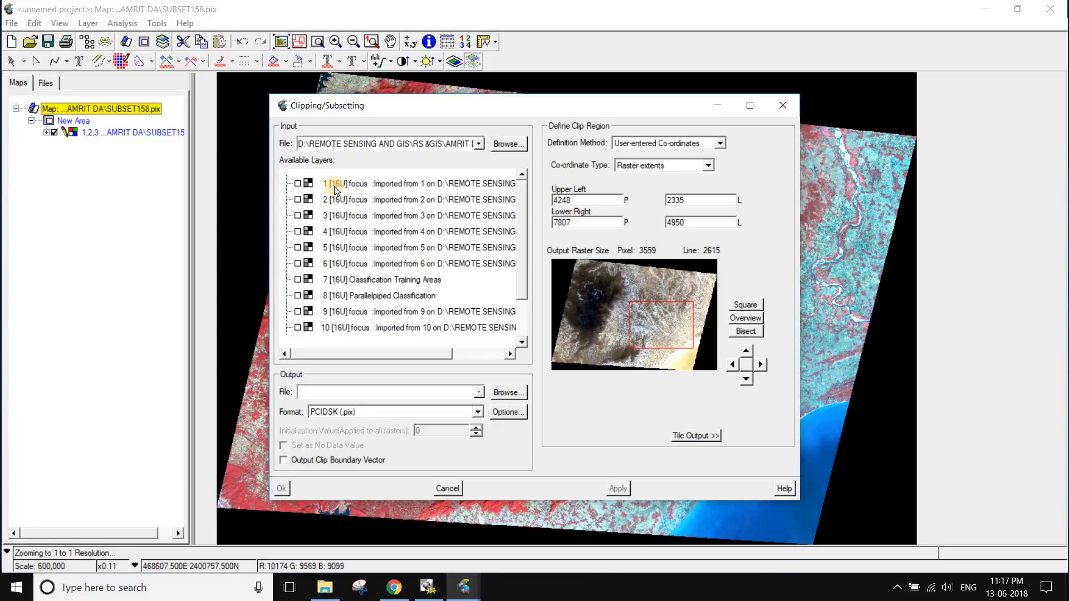
# Include image layers 1 through 6 in the clipping
pyautogui.click(298, 183)
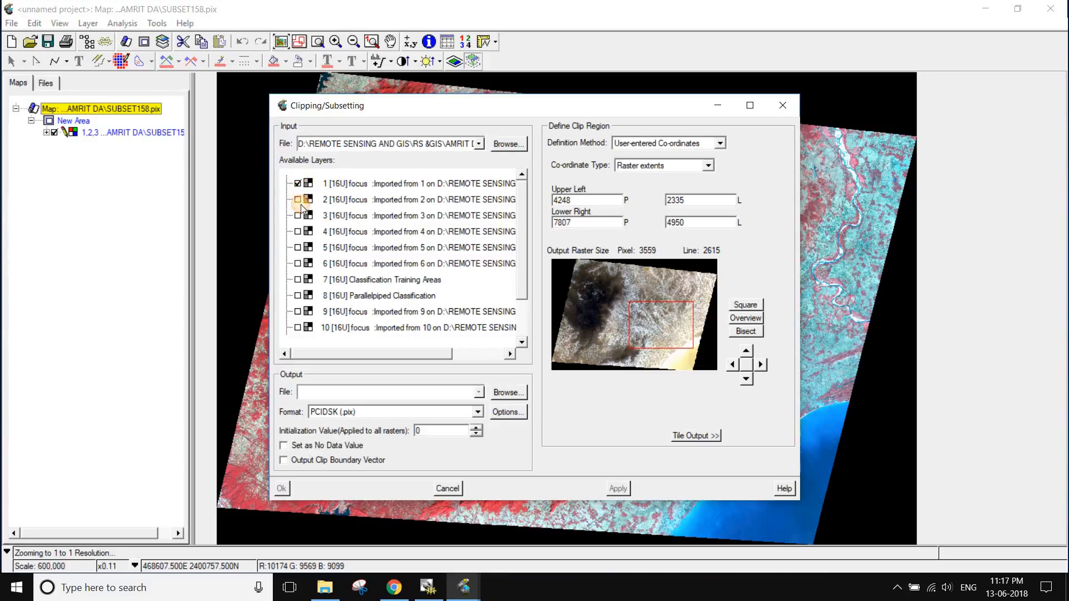
pyautogui.click(297, 200)
pyautogui.click(297, 216)
pyautogui.click(298, 231)
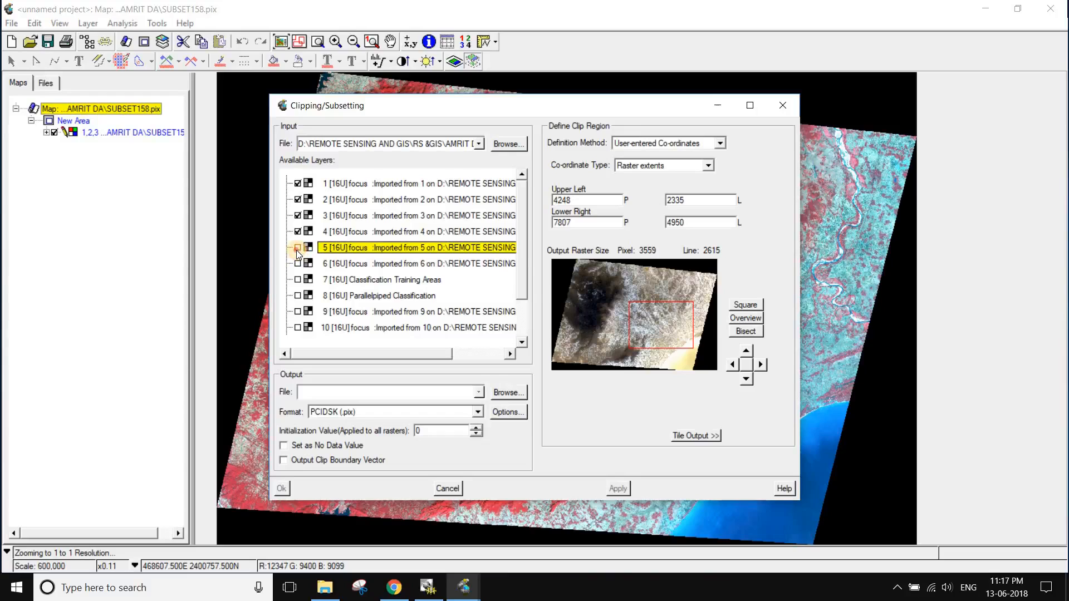
pyautogui.click(297, 247)
pyautogui.click(298, 263)
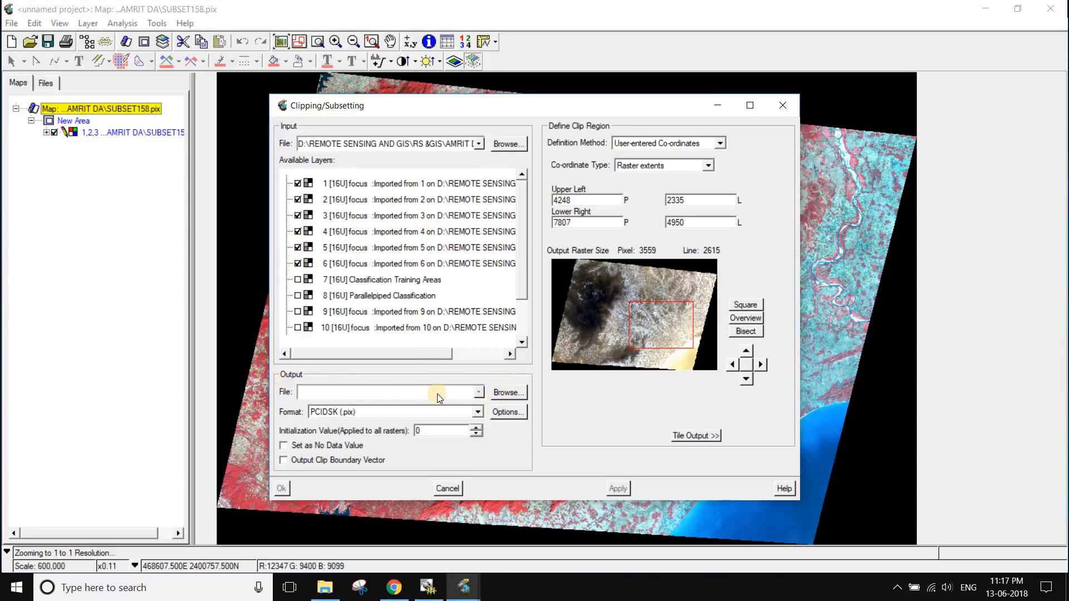
# Set the output file to subset2 in the FINAL SHEET folder
pyautogui.click(512, 396)
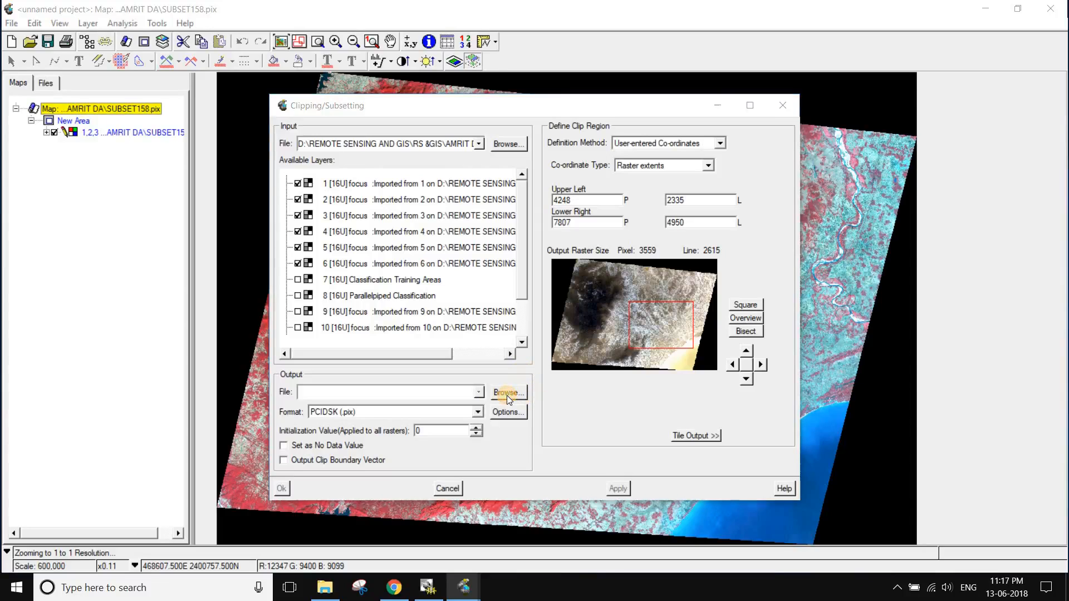
pyautogui.scroll(-5, 394, 220)
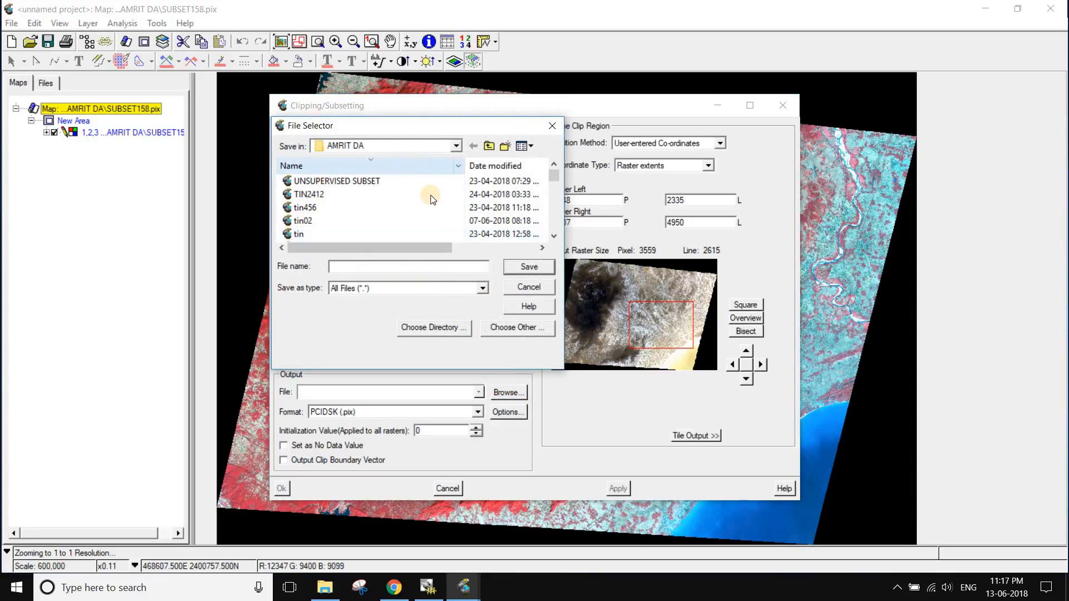
pyautogui.scroll(-8, 345, 234)
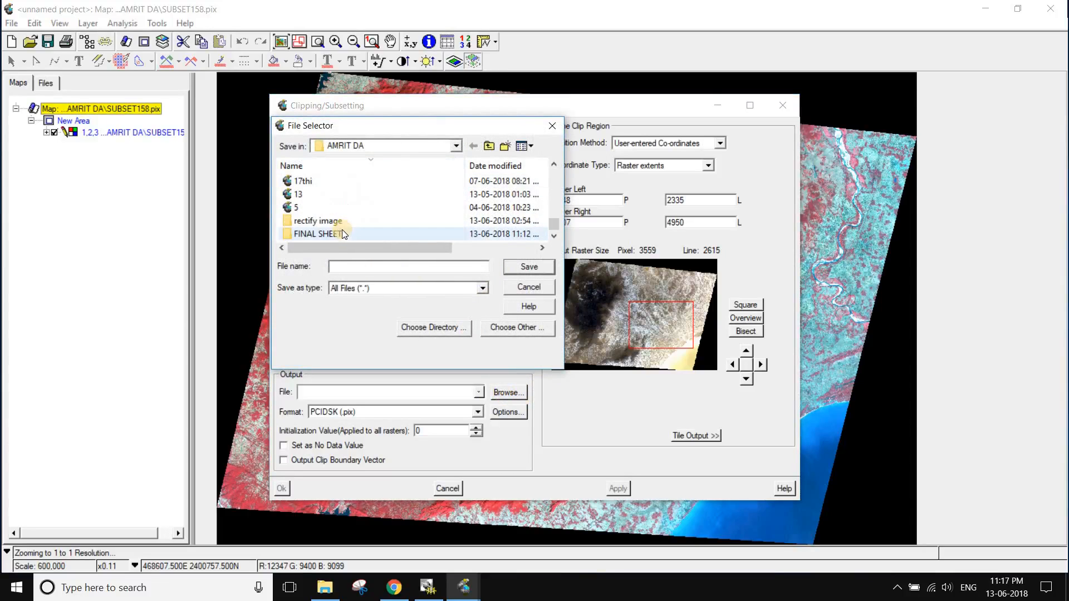
pyautogui.click(339, 222)
pyautogui.doubleClick(340, 234)
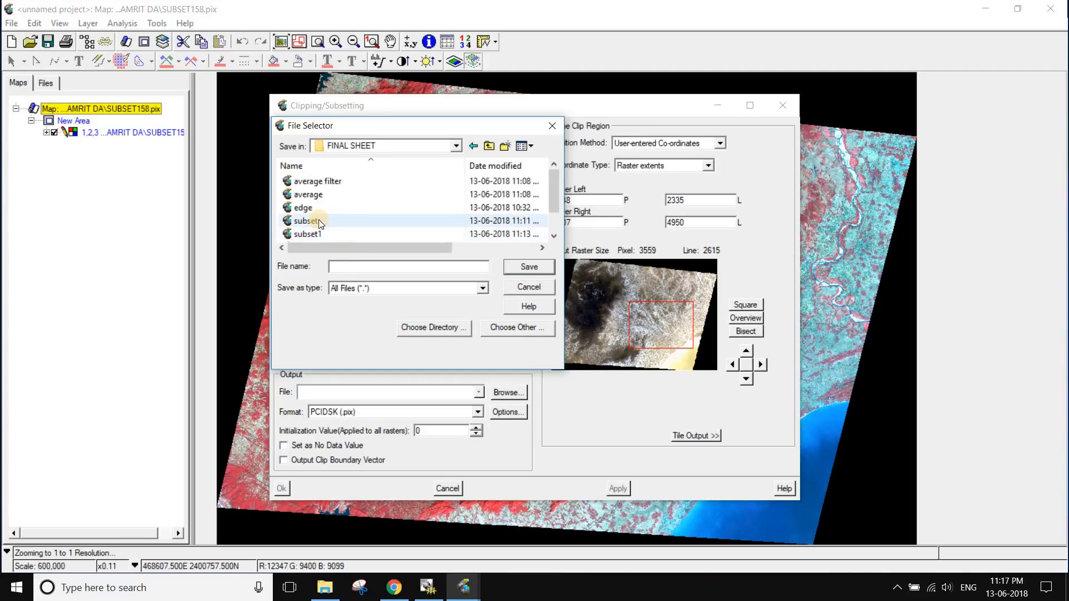
pyautogui.click(319, 221)
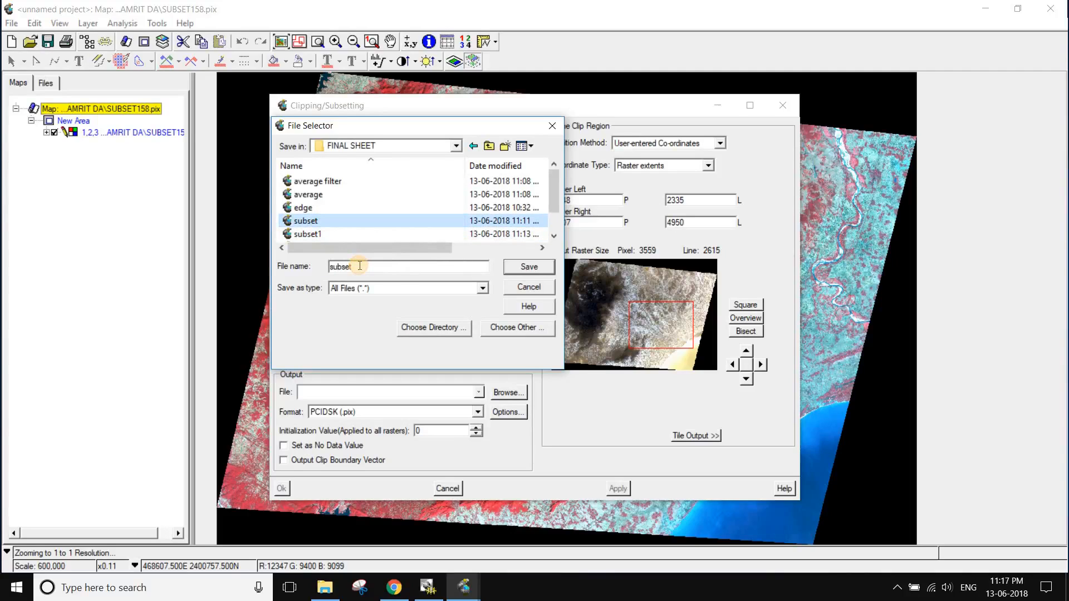
pyautogui.click(360, 266)
pyautogui.write('2')
pyautogui.click(527, 265)
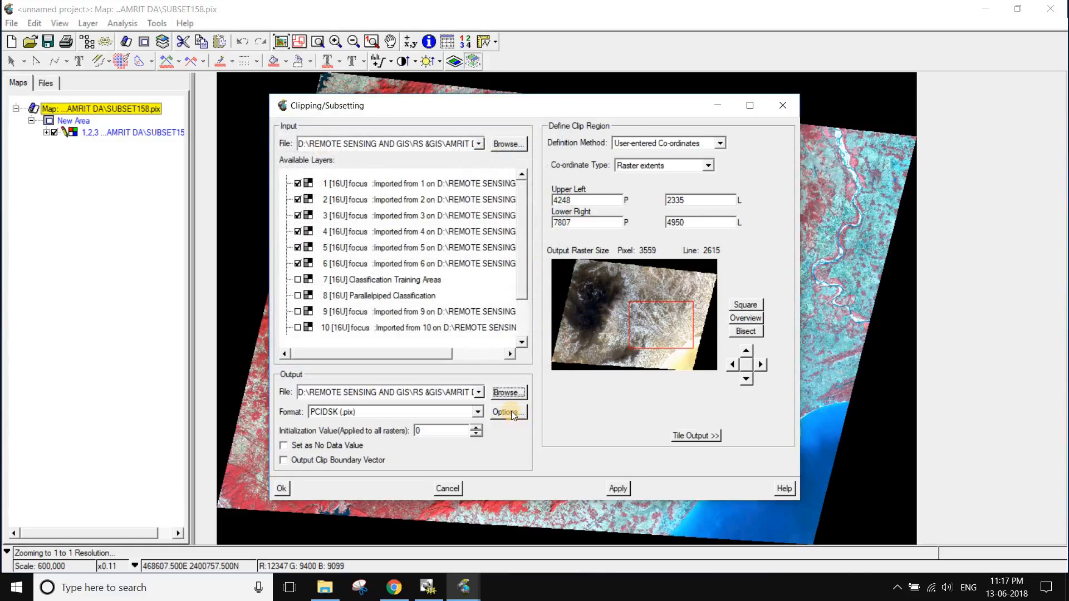
# Keep PCIDSK (.pix) as the output format and run the clipping
pyautogui.click(478, 411)
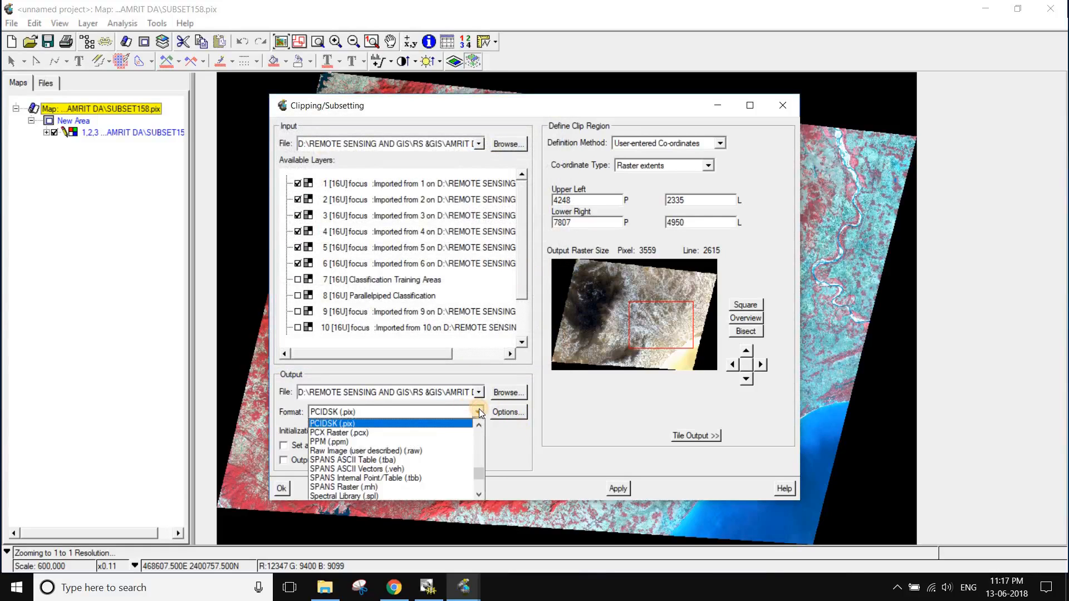
pyautogui.scroll(-3, 346, 463)
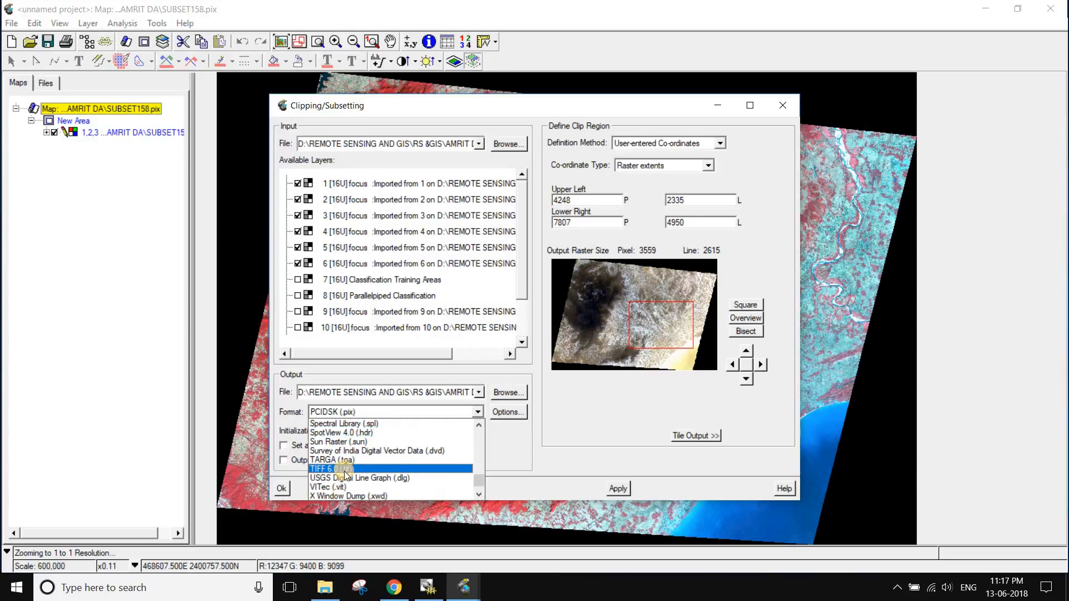
pyautogui.click(410, 416)
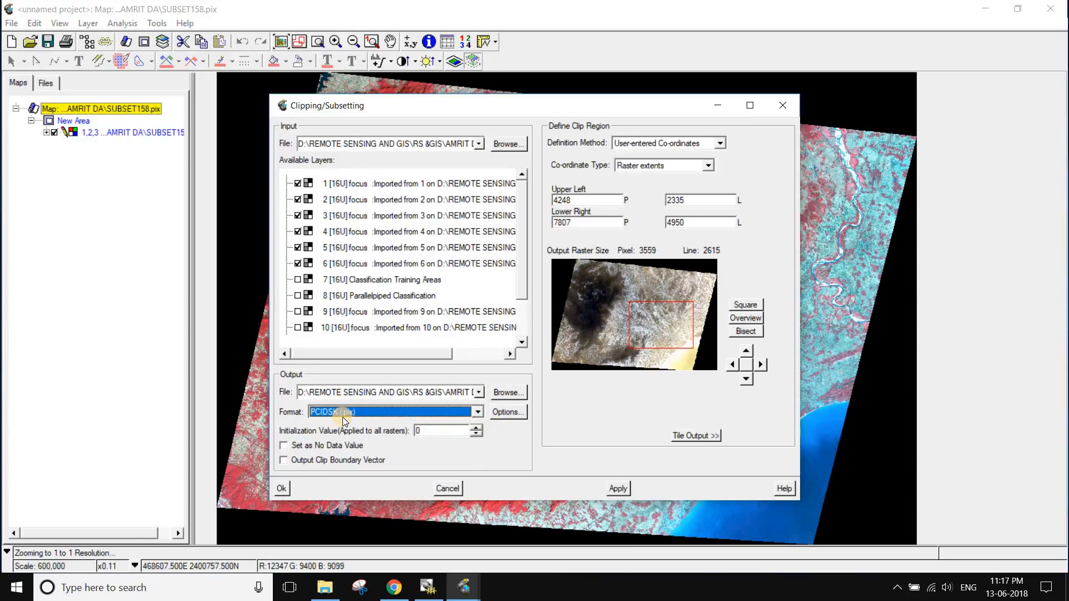
pyautogui.click(619, 488)
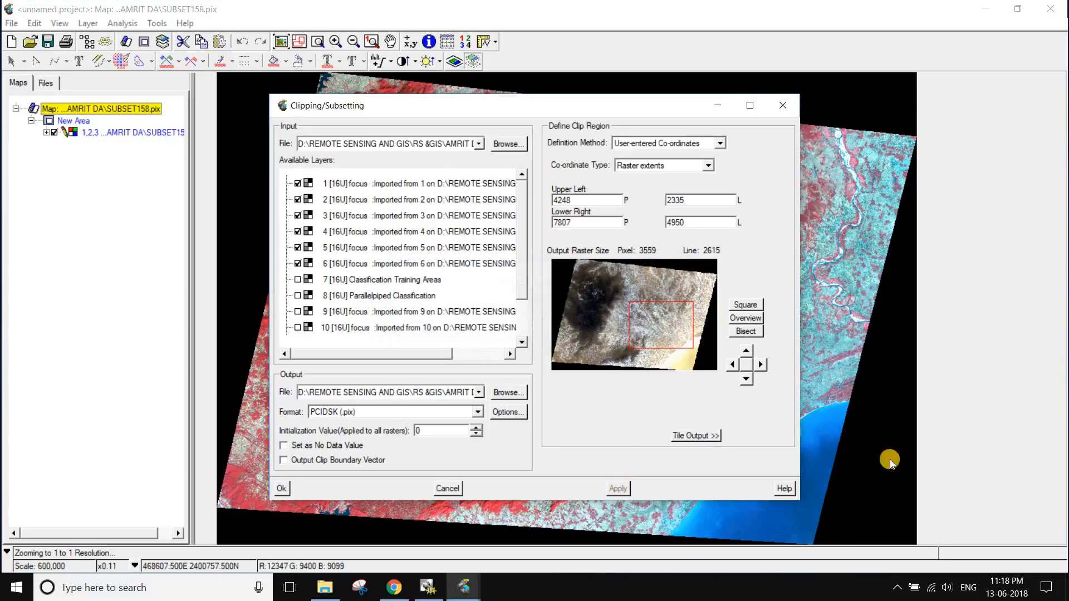
# Close the finished clipping setup and add subset2 from the FINAL SHEET folder to the map
pyautogui.click(281, 490)
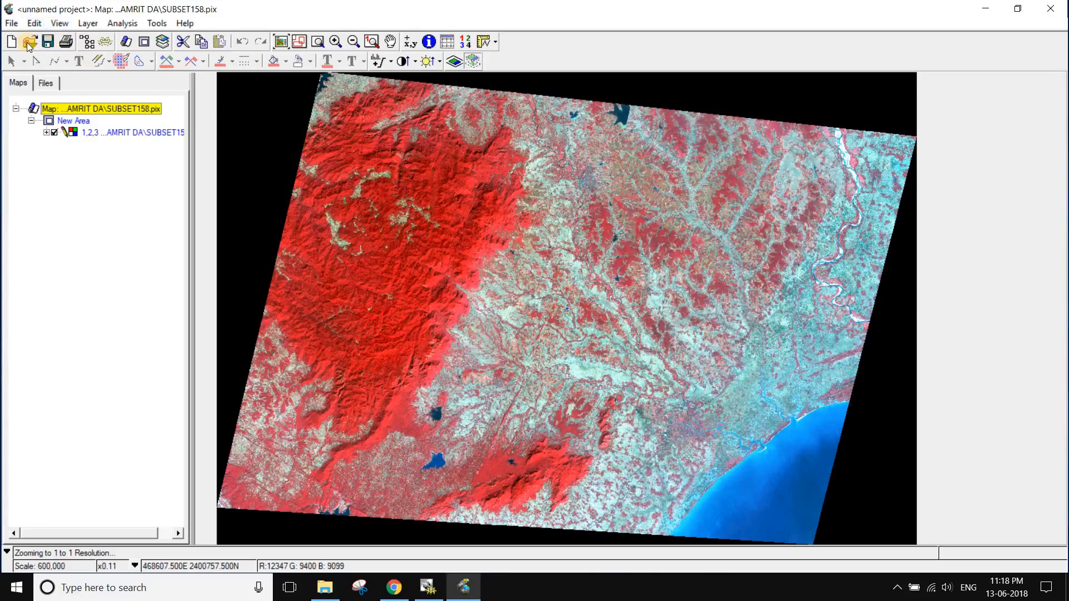
pyautogui.click(28, 42)
pyautogui.scroll(-1, 61, 146)
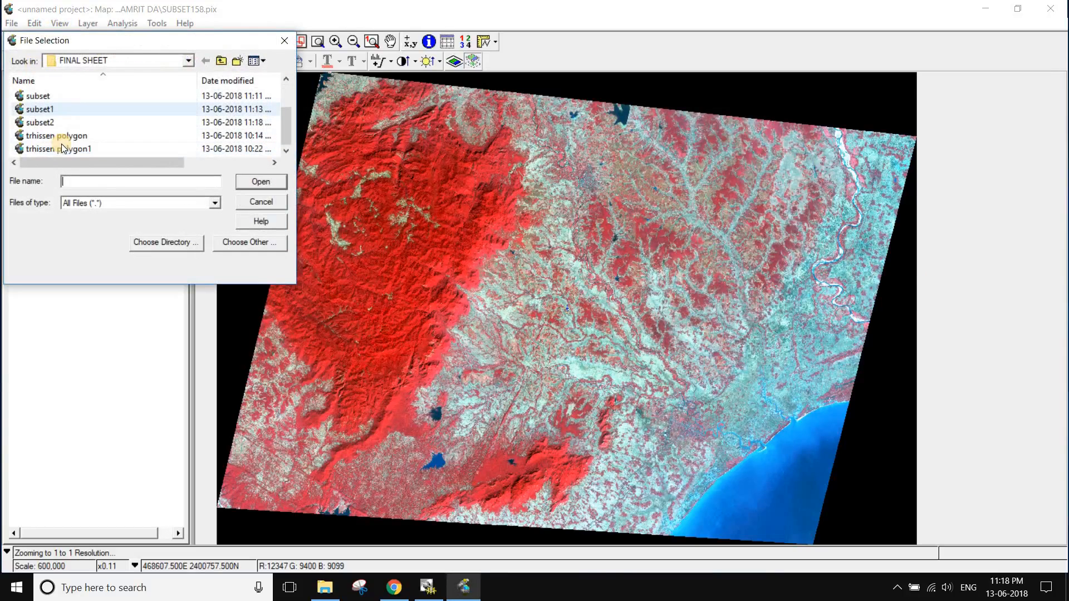
pyautogui.click(58, 122)
pyautogui.click(254, 184)
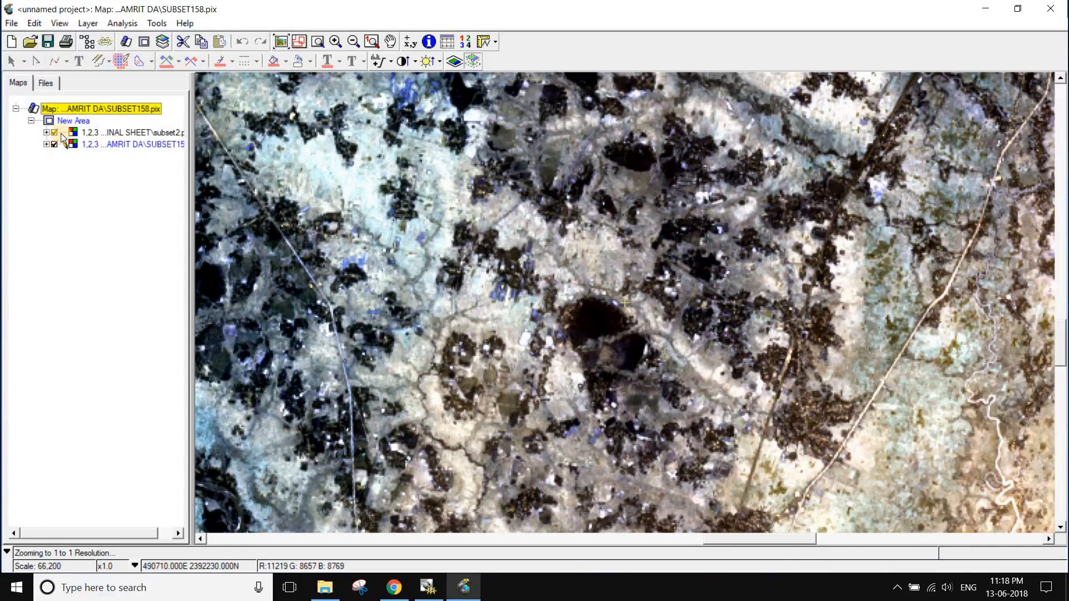
# Toggle the subset2 layer's visibility off and on, and compare it with SUBSET158 at full extent
pyautogui.click(54, 133)
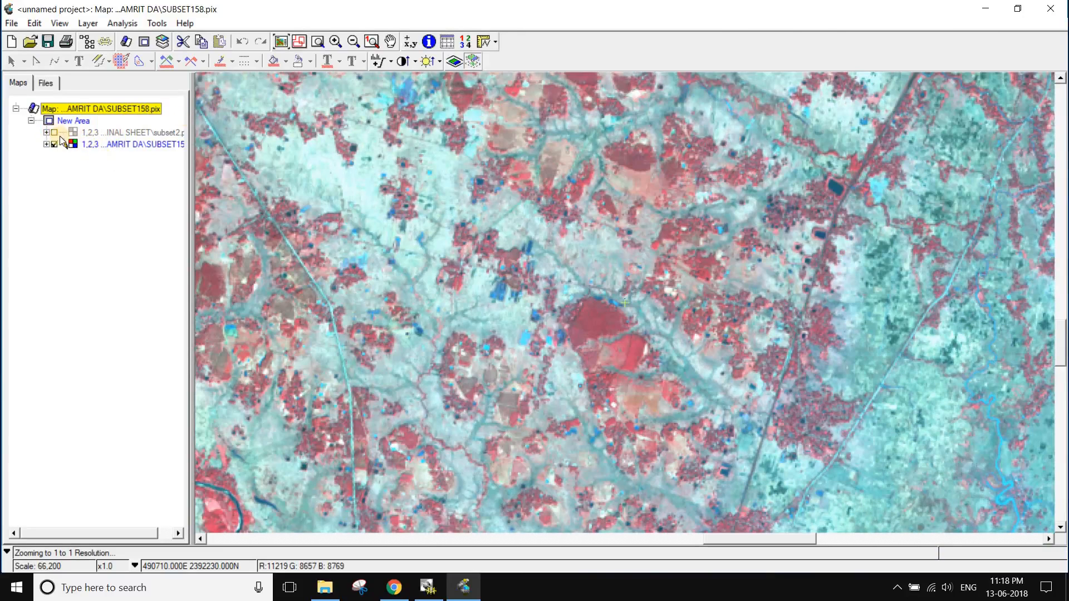
pyautogui.click(54, 132)
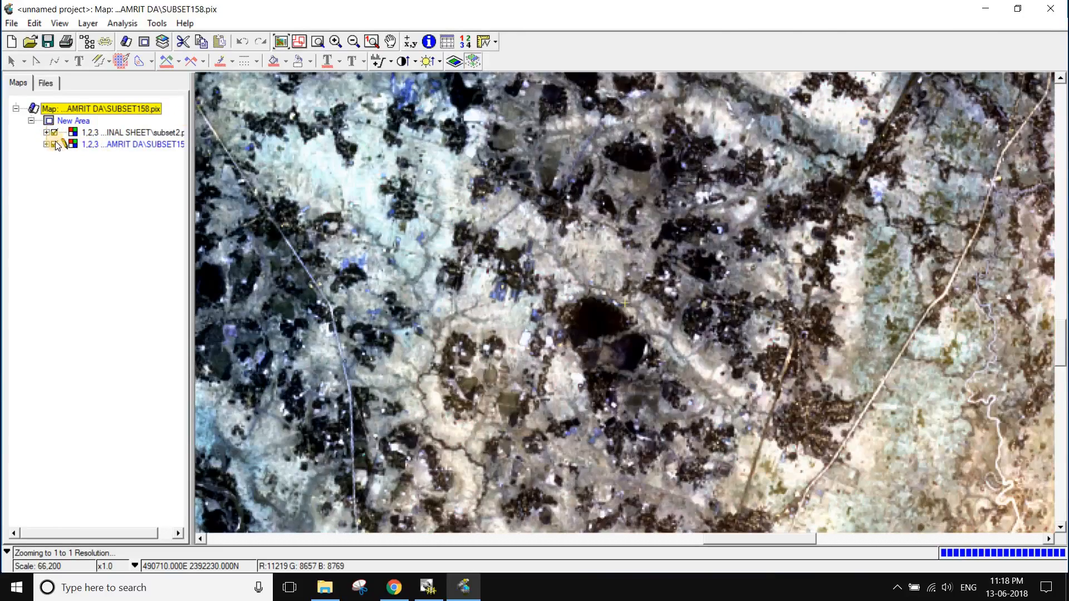
pyautogui.click(280, 41)
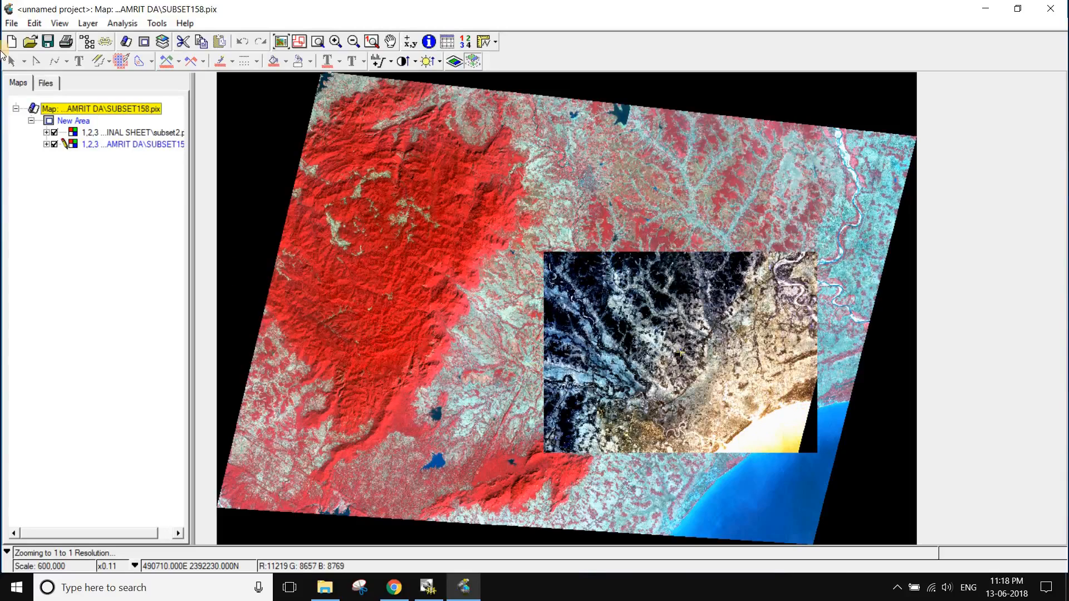
# Start a new Clipping/Subsetting operation and load SUBSET158 from the AMRIT DA folder as the input file
pyautogui.click(157, 24)
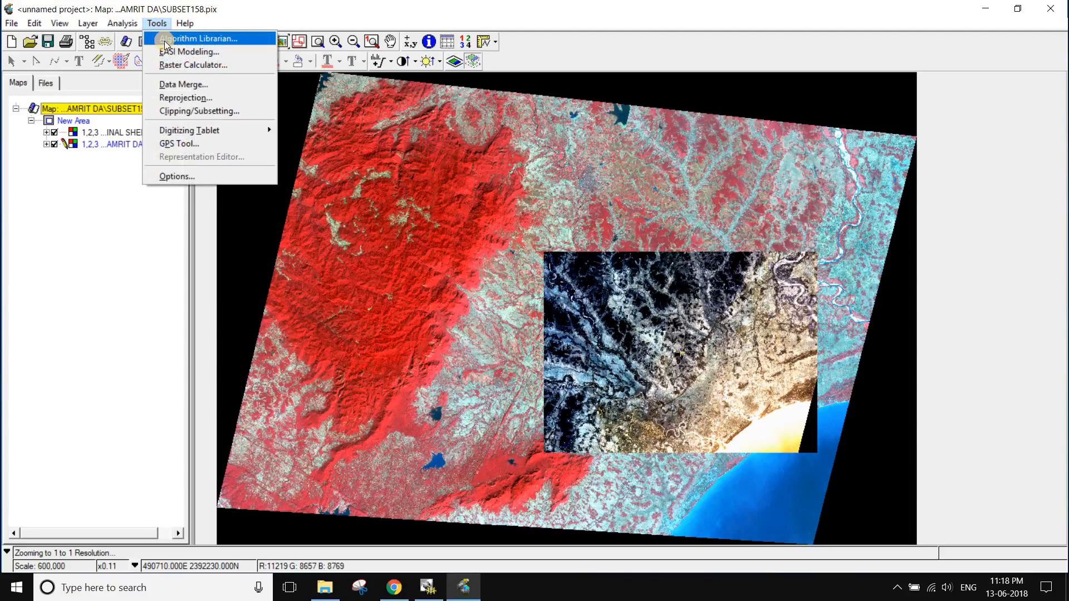
pyautogui.click(168, 110)
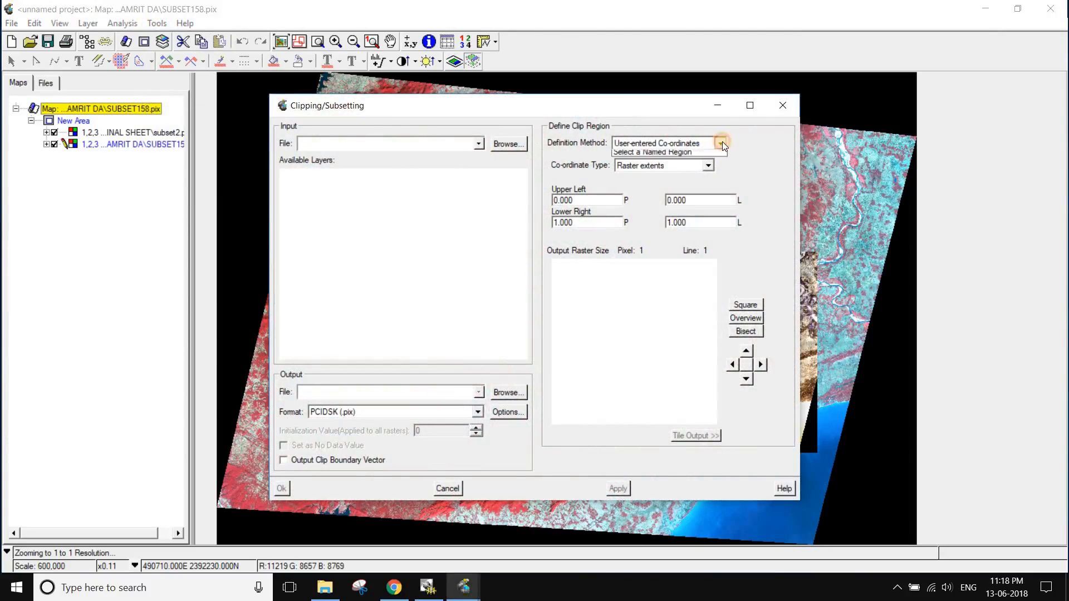
pyautogui.click(721, 143)
pyautogui.click(647, 163)
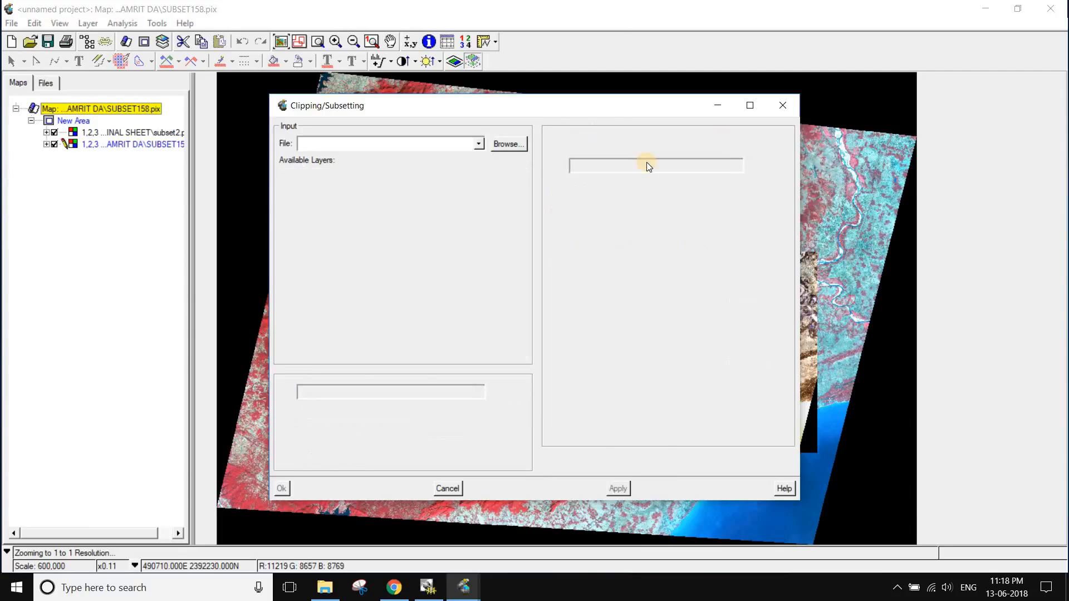
pyautogui.click(501, 144)
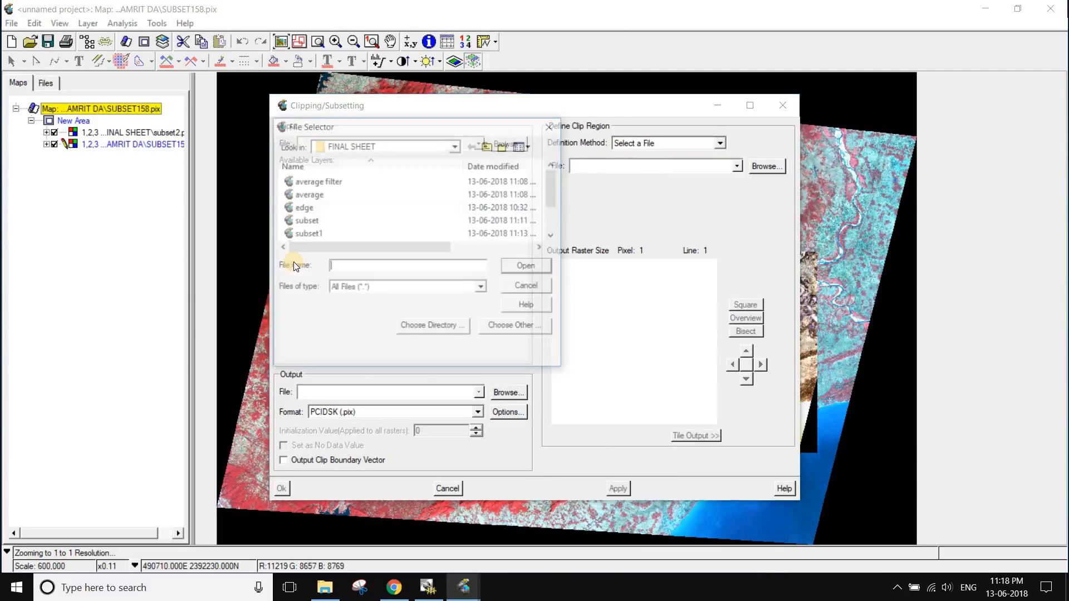
pyautogui.scroll(-1, 367, 192)
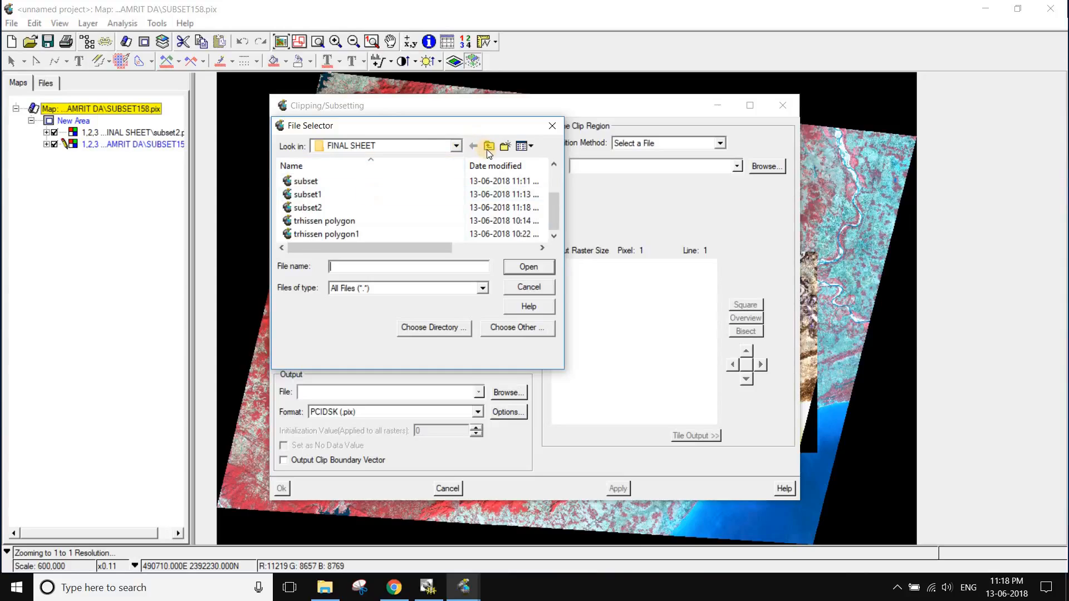
pyautogui.click(488, 148)
pyautogui.scroll(10, 350, 203)
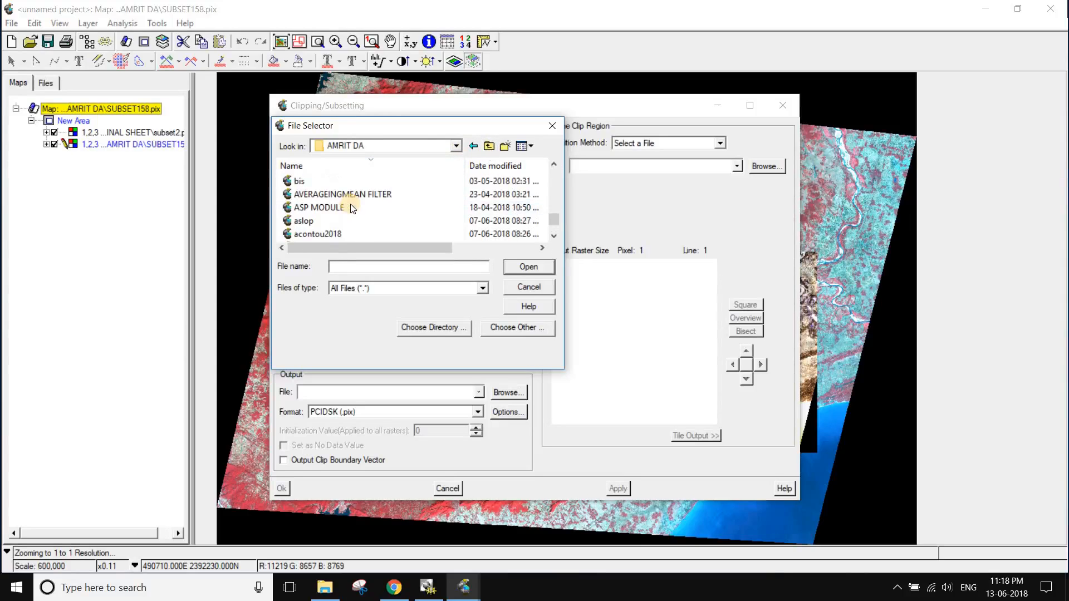
pyautogui.scroll(8, 351, 207)
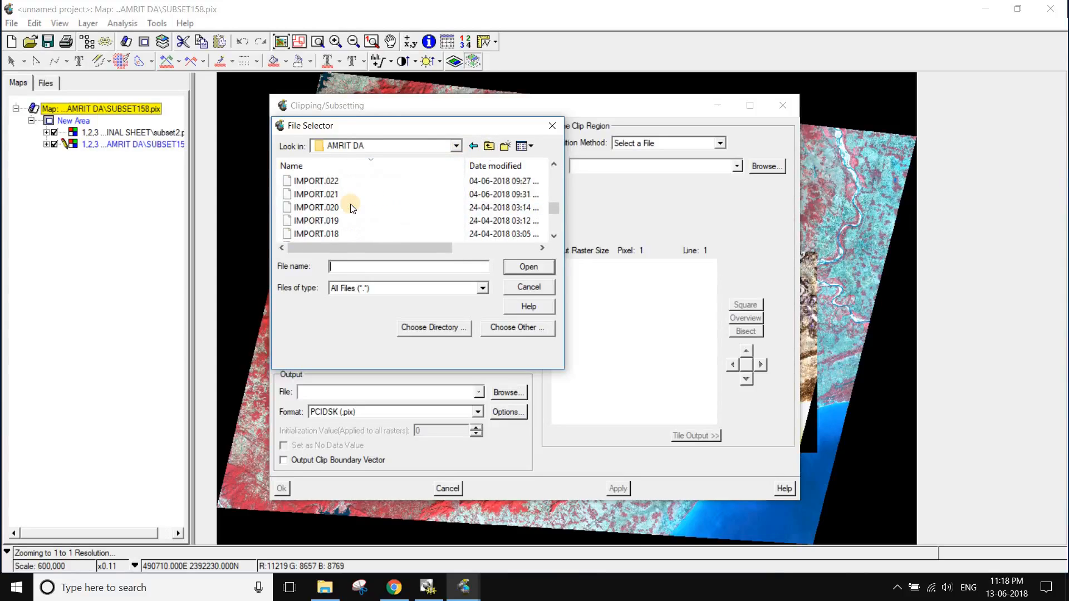
pyautogui.scroll(8, 350, 208)
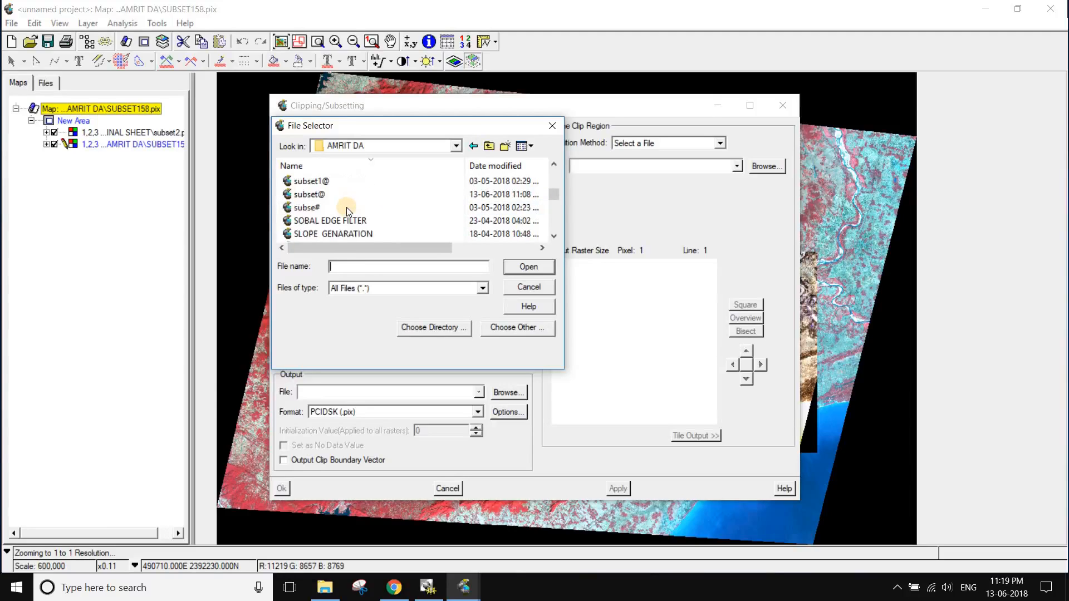
pyautogui.scroll(2, 350, 207)
pyautogui.scroll(-2, 344, 211)
pyautogui.scroll(-5, 343, 218)
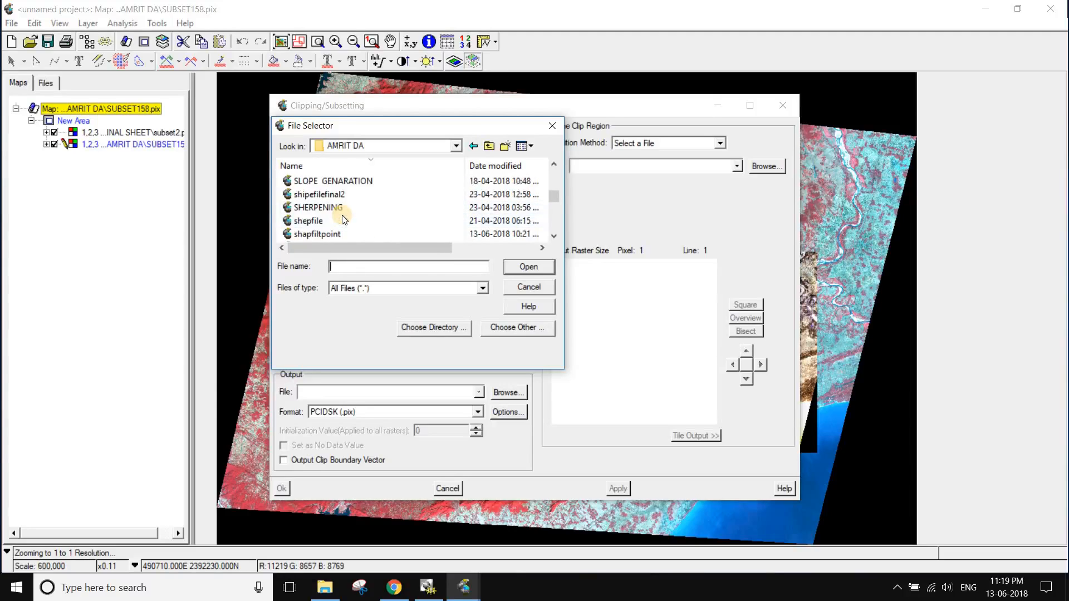
pyautogui.scroll(8, 343, 218)
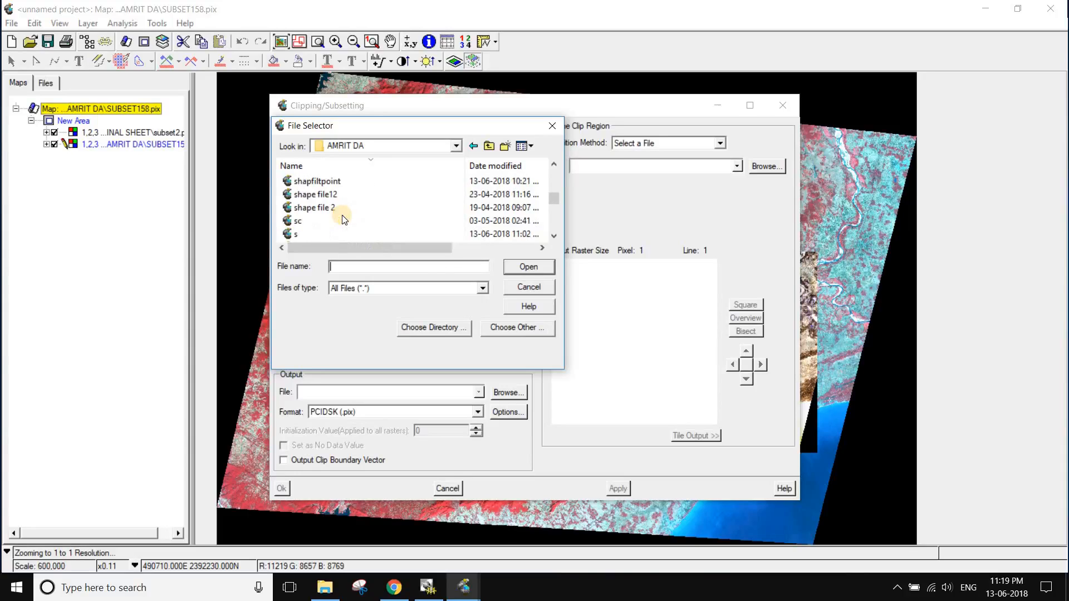
pyautogui.scroll(2, 343, 218)
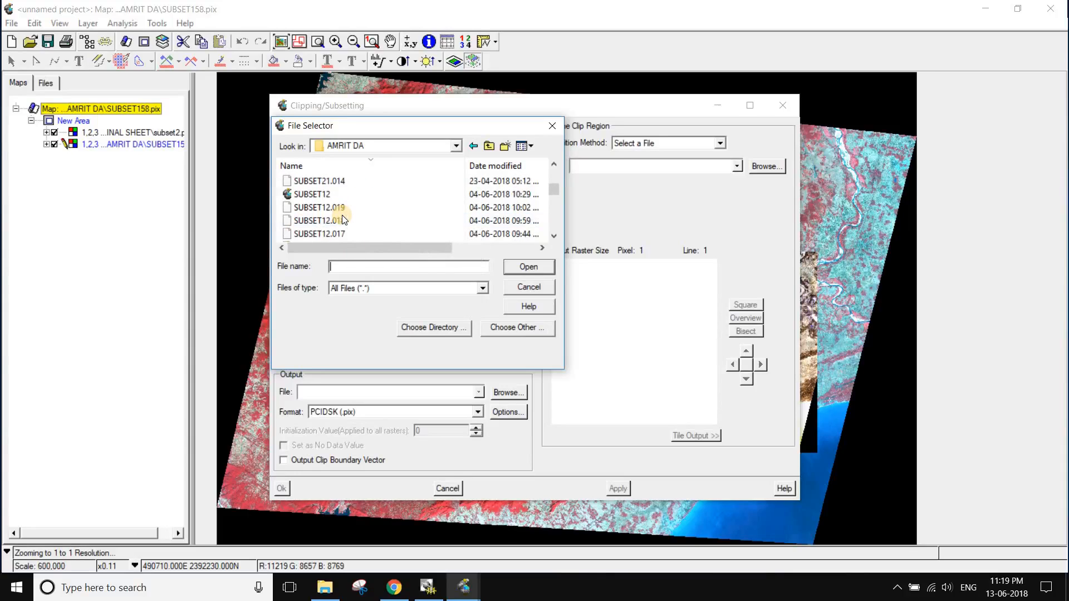
pyautogui.scroll(3, 341, 215)
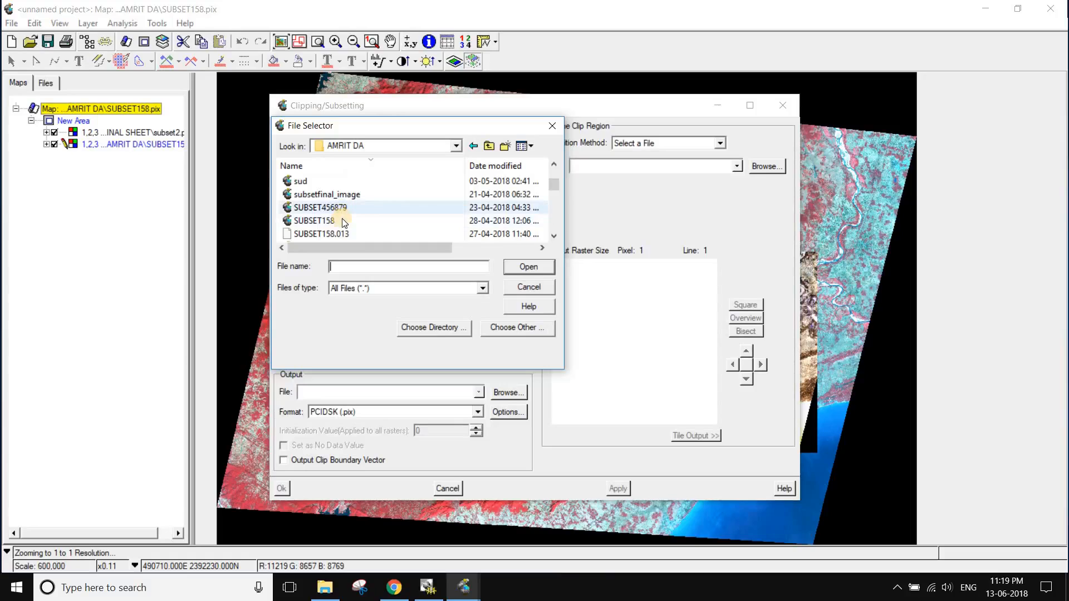
pyautogui.click(350, 223)
pyautogui.click(541, 270)
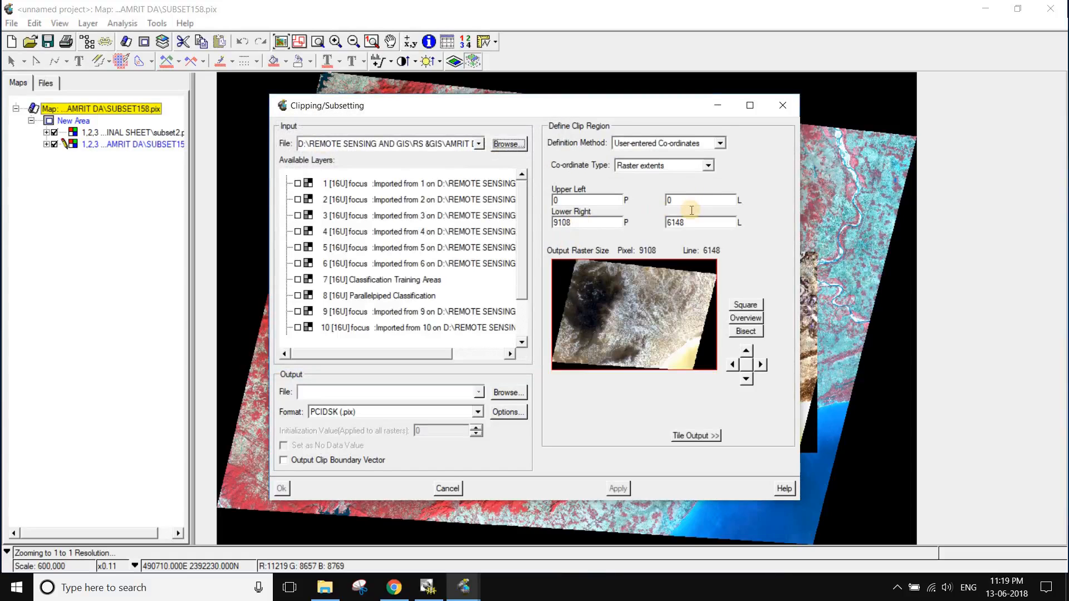
# Set the clip region's definition method to Select a File and start browsing for the region file
pyautogui.click(719, 143)
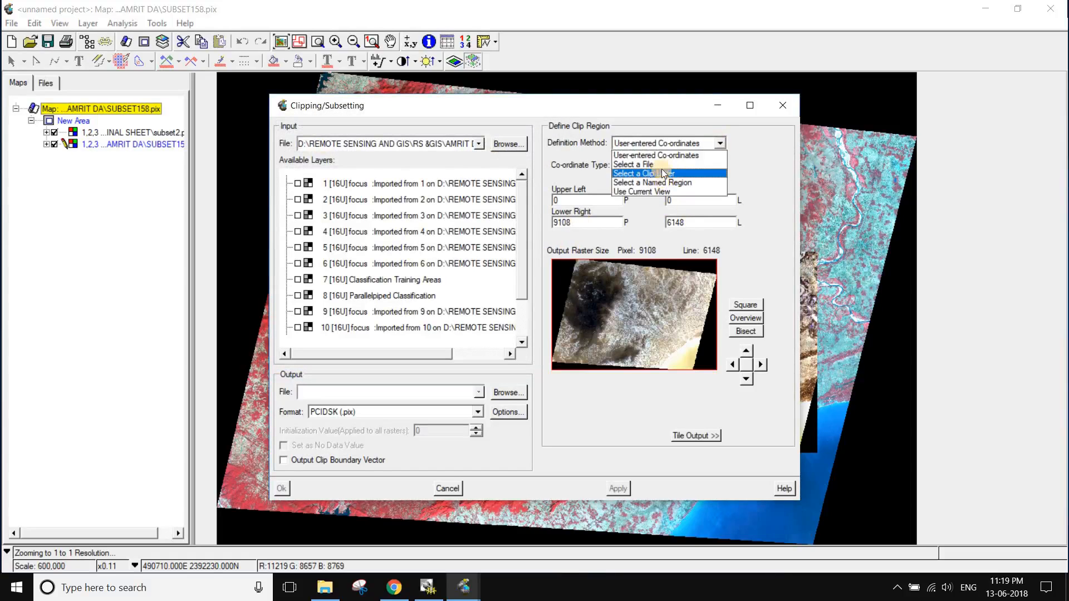
pyautogui.click(660, 166)
pyautogui.click(767, 166)
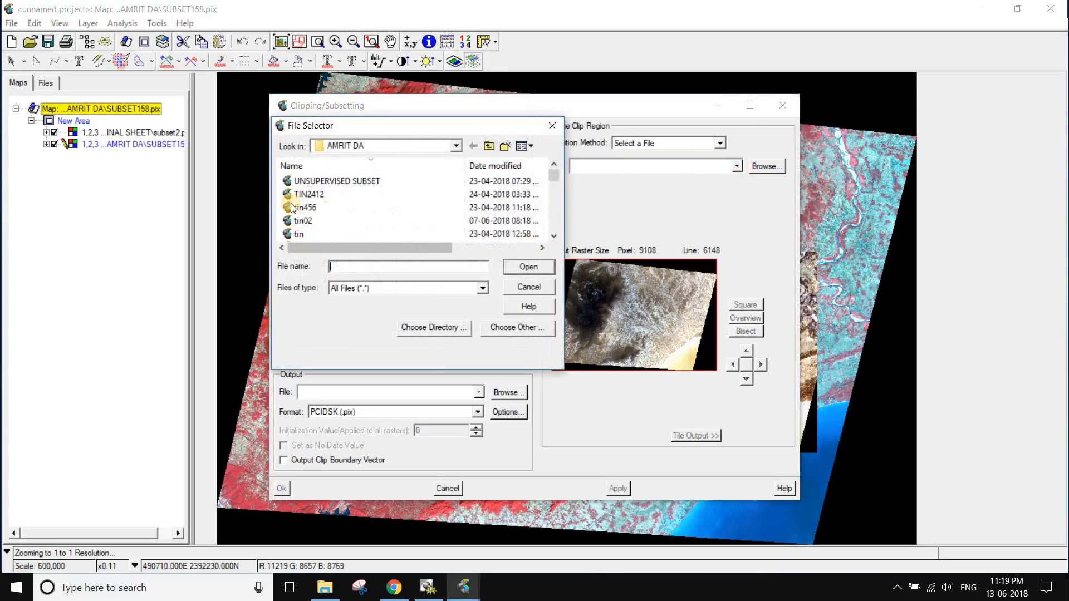
pyautogui.scroll(-2, 412, 197)
pyautogui.scroll(-3, 410, 196)
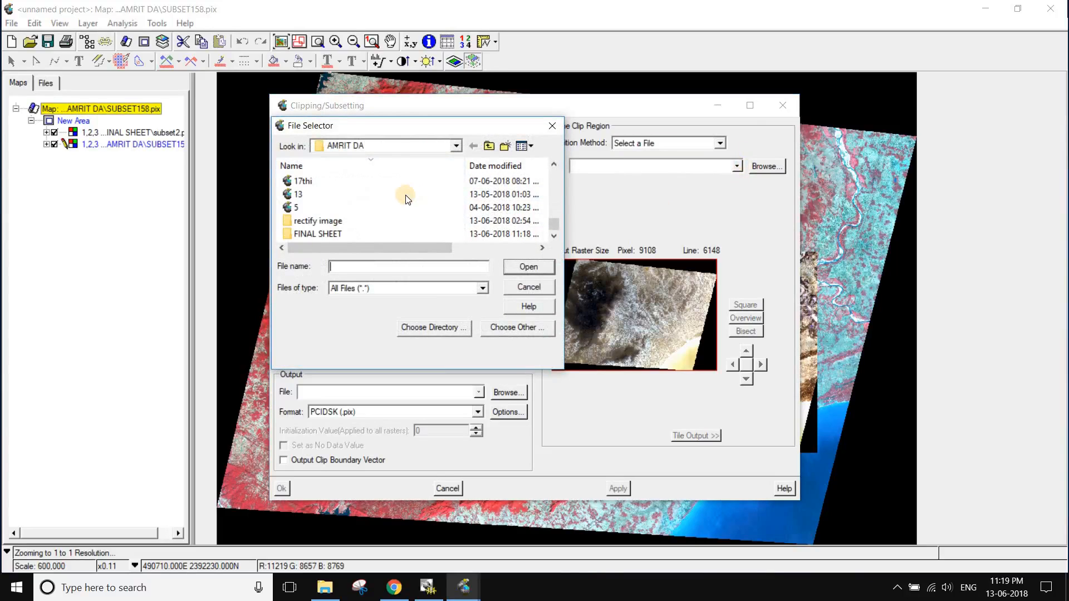
pyautogui.click(316, 222)
pyautogui.doubleClick(316, 221)
pyautogui.click(315, 221)
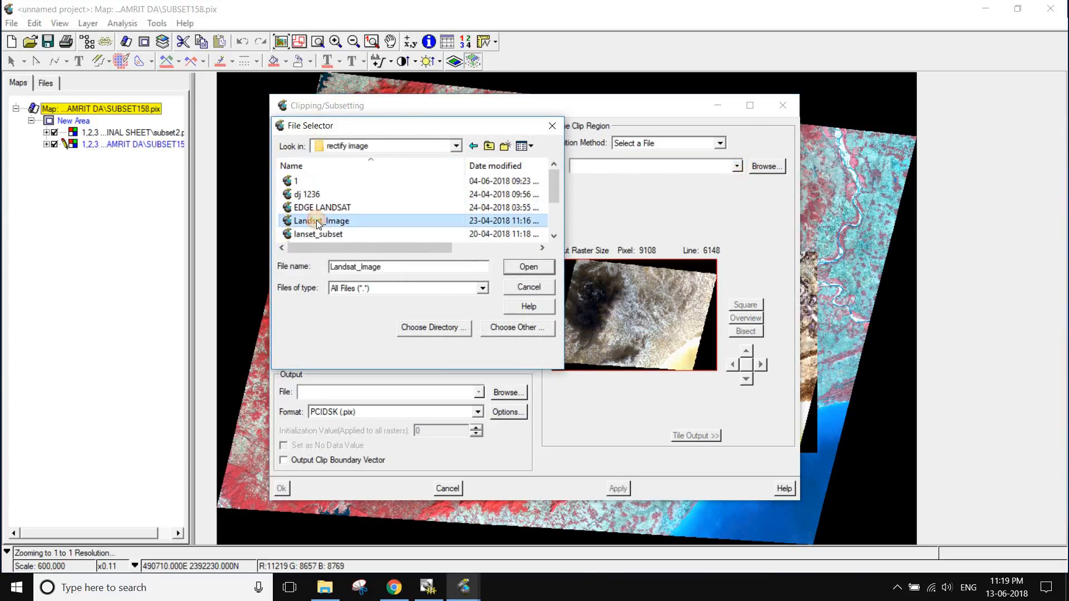
pyautogui.scroll(-1, 329, 223)
pyautogui.scroll(2, 336, 223)
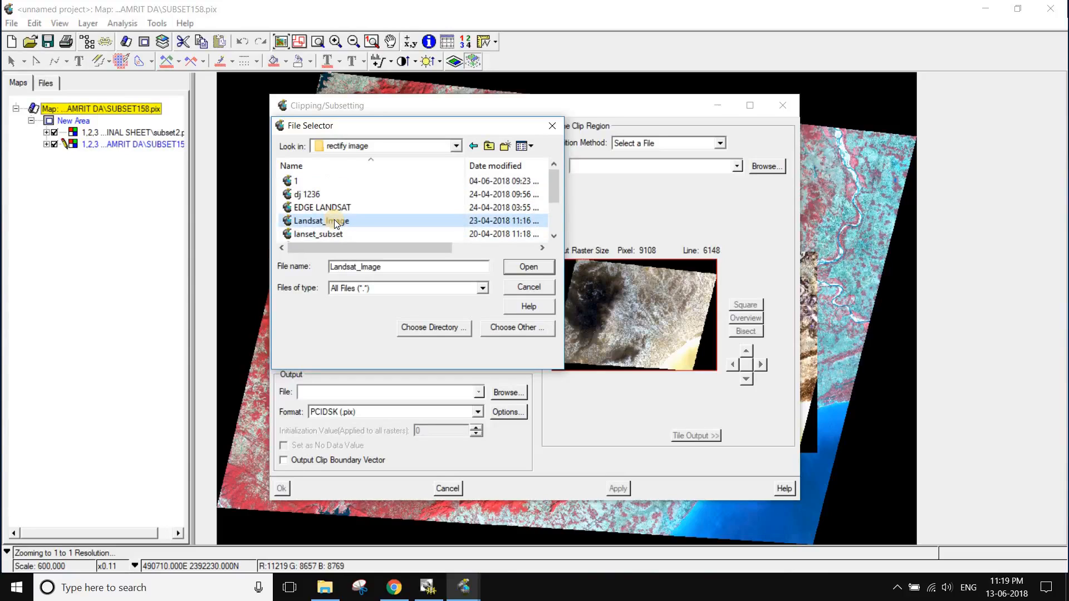
pyautogui.click(489, 146)
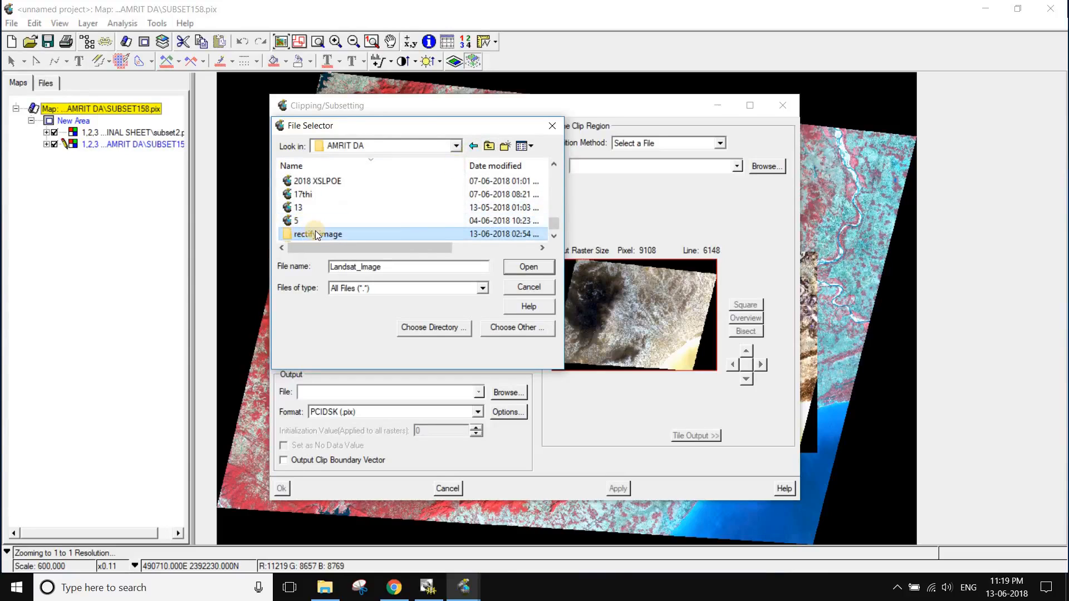
# Choose subset2 from the FINAL SHEET folder as the file defining the clip region
pyautogui.scroll(-1, 300, 231)
pyautogui.doubleClick(315, 234)
pyautogui.scroll(-1, 317, 229)
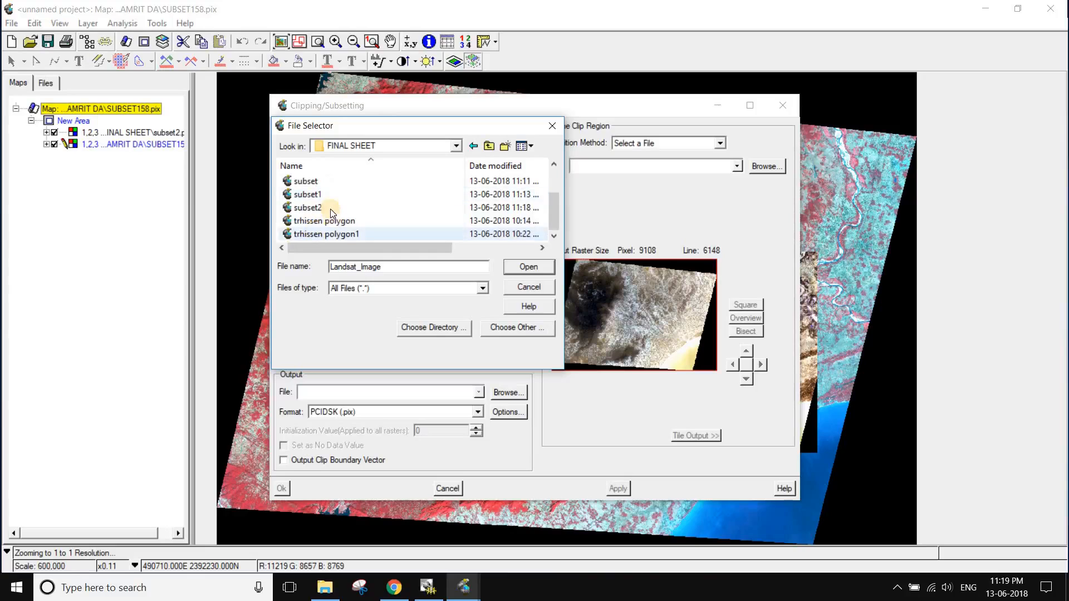
pyautogui.click(389, 208)
pyautogui.click(525, 286)
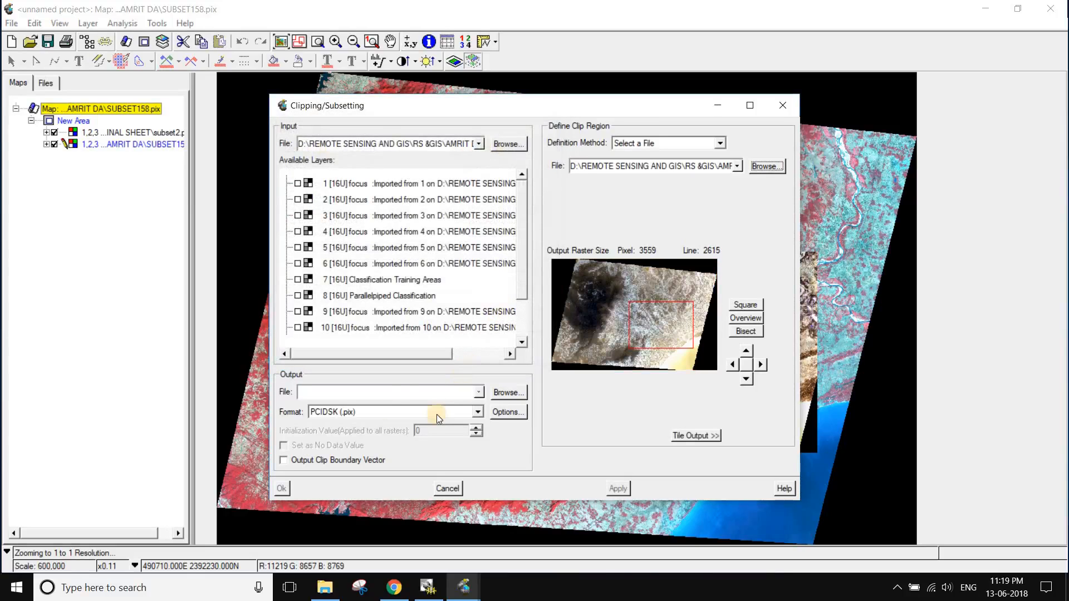
# Set the output file to subset3 in the FINAL SHEET folder
pyautogui.click(503, 393)
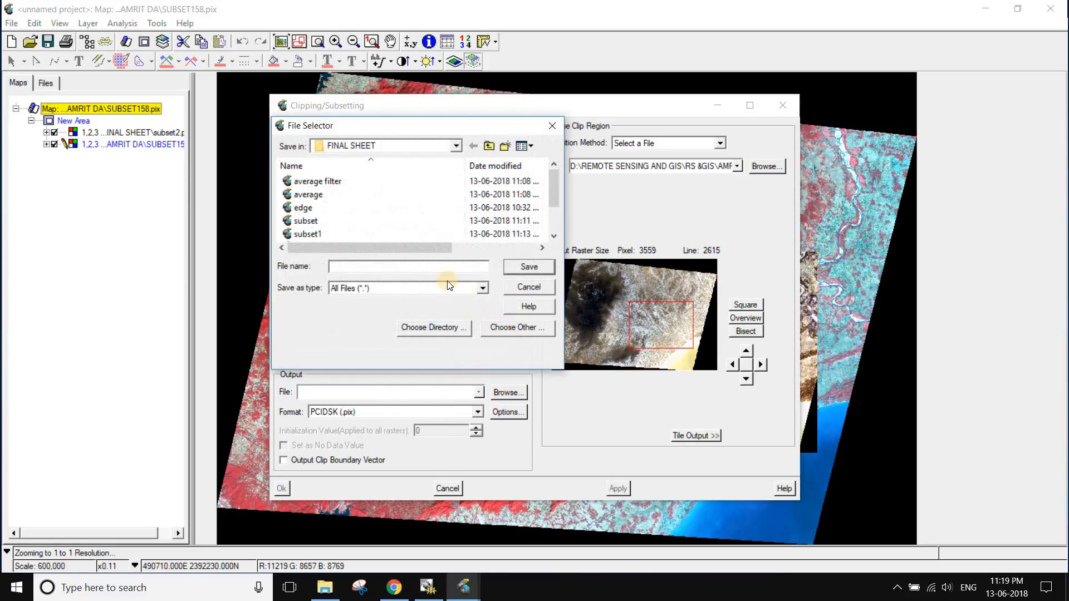
pyautogui.click(432, 266)
pyautogui.write('subs')
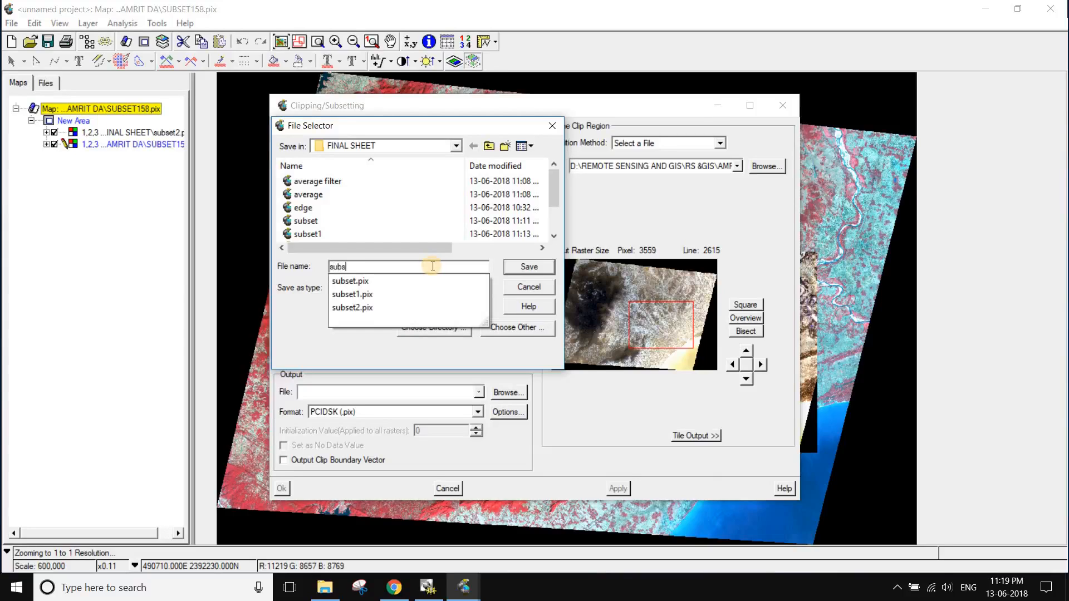
pyautogui.write('et3')
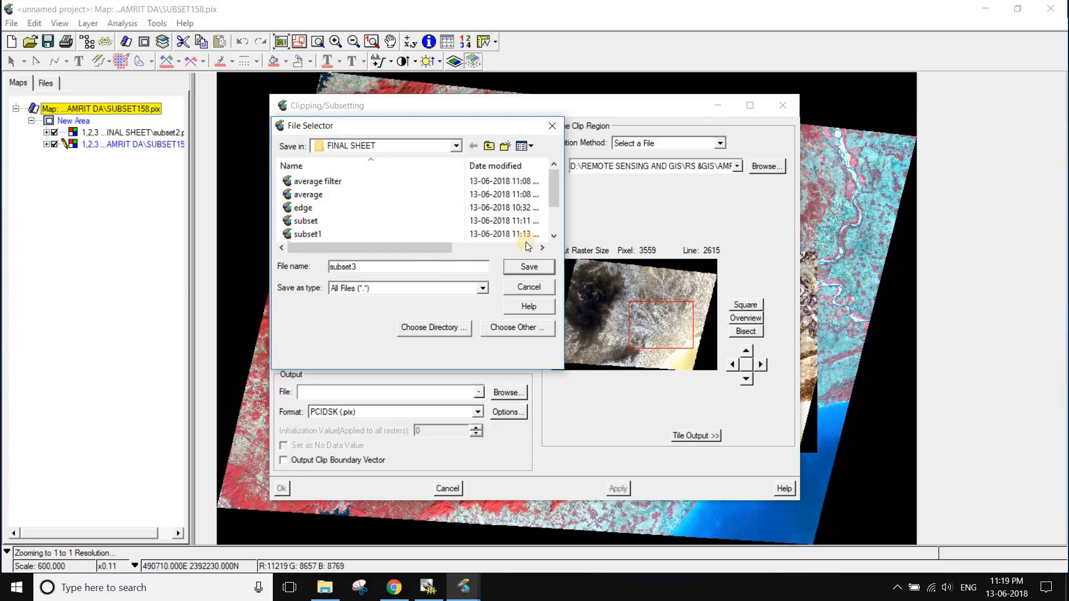
pyautogui.click(528, 266)
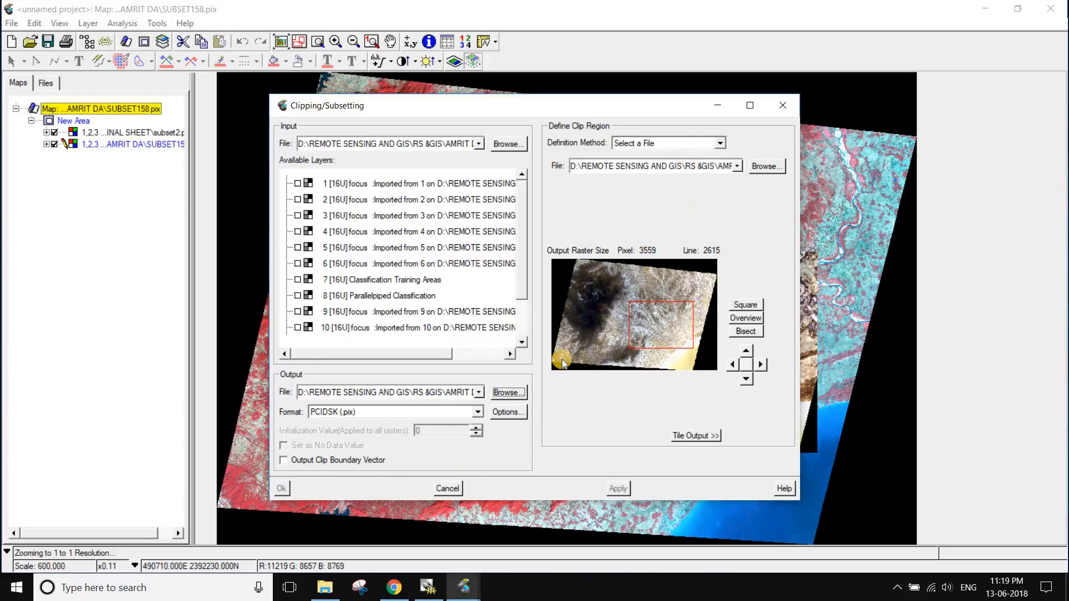
# Include image layers 1 through 6 in the clipping, run it, and close the clipping setup
pyautogui.click(297, 183)
pyautogui.click(298, 199)
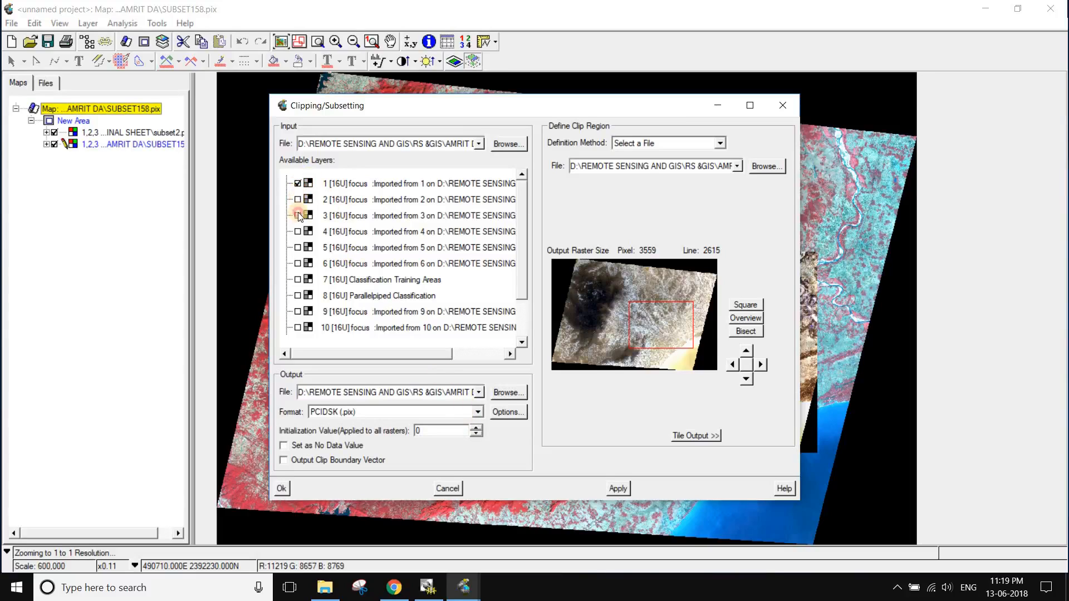
pyautogui.click(297, 215)
pyautogui.click(298, 233)
pyautogui.click(297, 248)
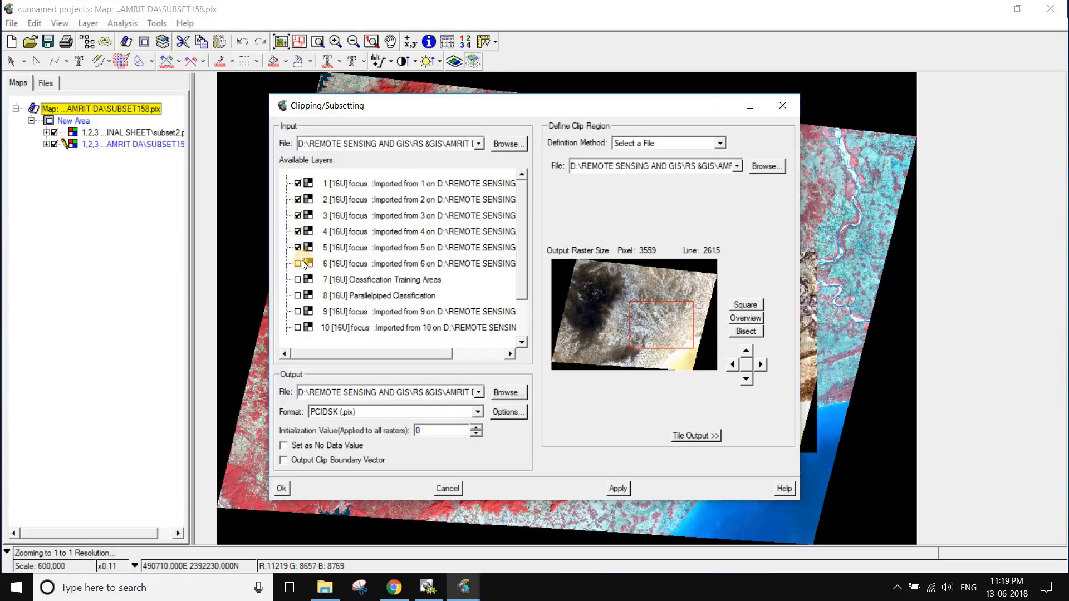
pyautogui.click(298, 263)
pyautogui.click(616, 489)
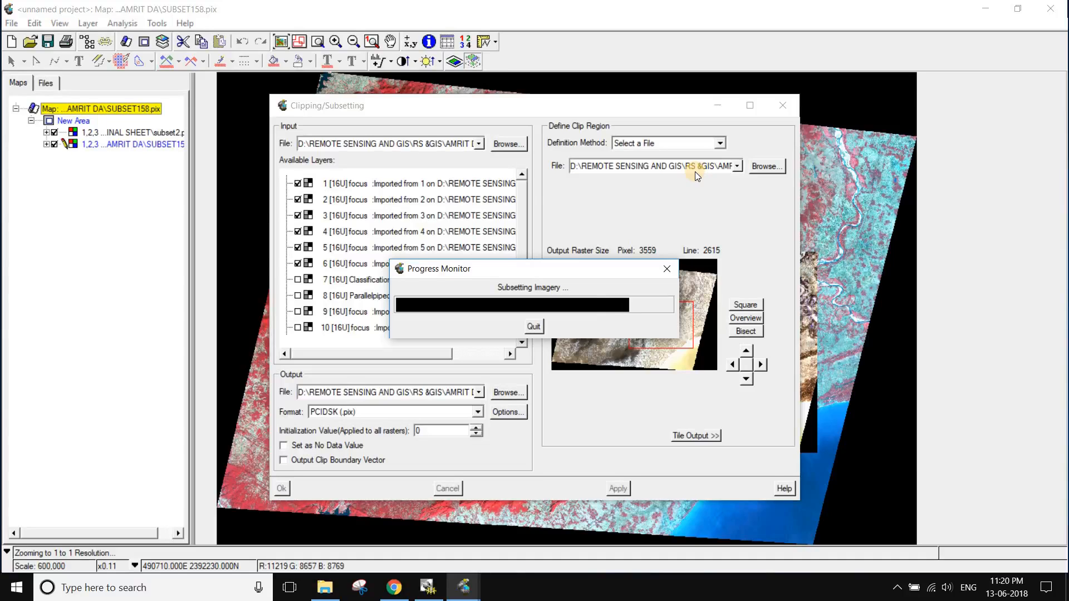
pyautogui.click(281, 489)
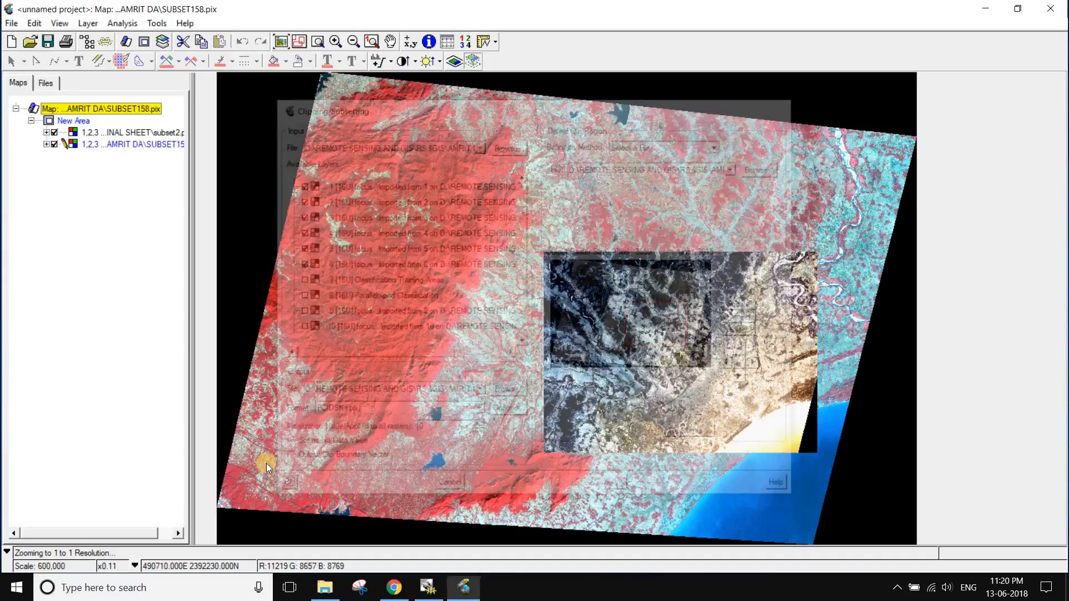
# Add subset3 from the FINAL SHEET folder to the map and show the full extent of all layers
pyautogui.click(24, 43)
pyautogui.scroll(-2, 95, 146)
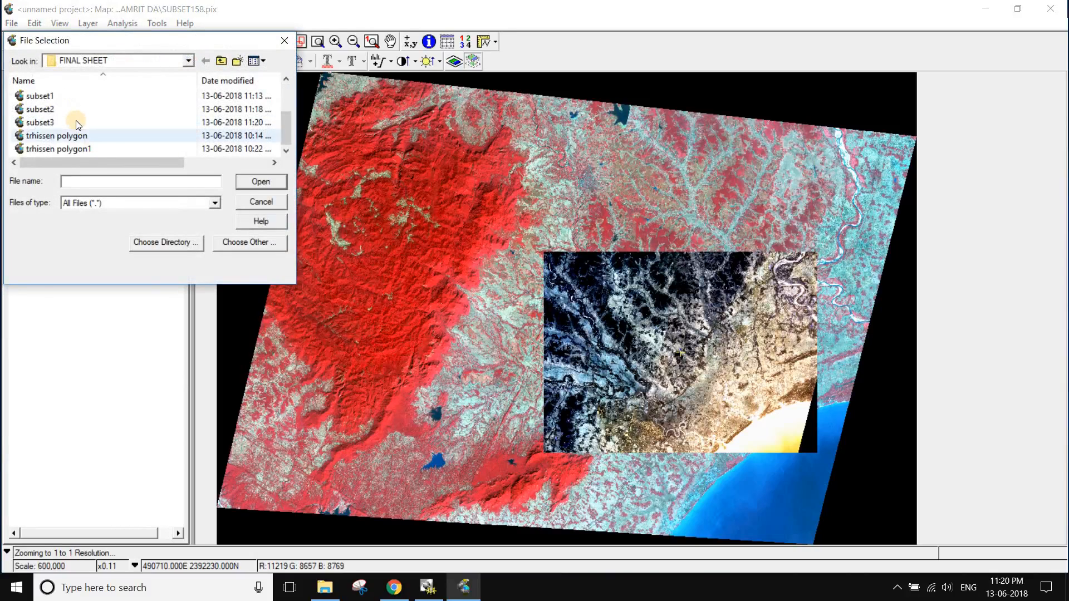
pyautogui.click(76, 120)
pyautogui.click(252, 181)
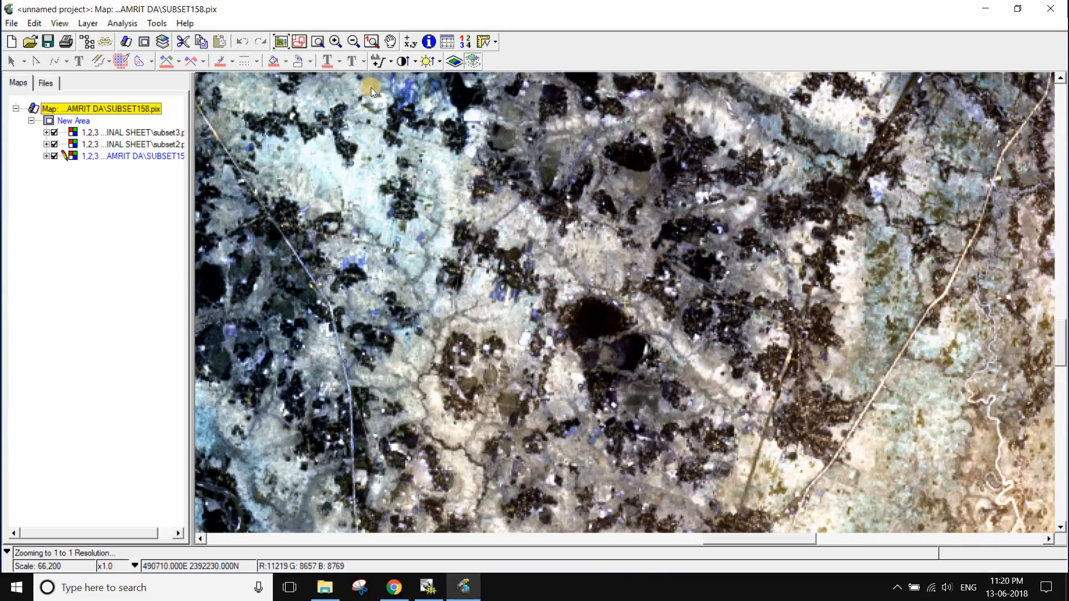
pyautogui.click(283, 42)
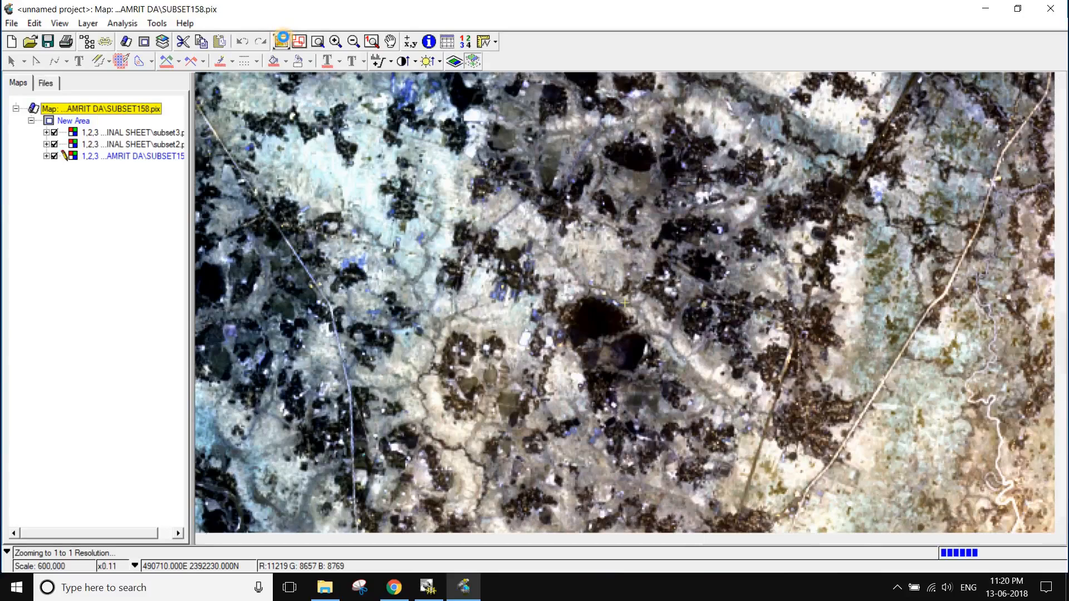